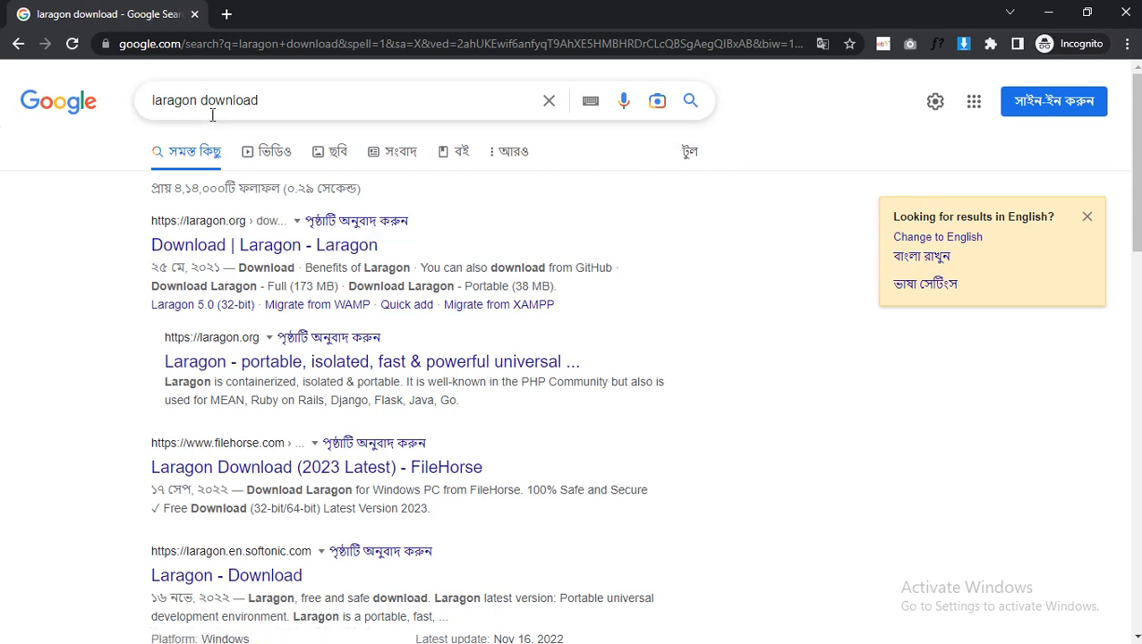
Try to download Laragon Full (173 MB) from the official Laragon download page.
click(240, 247)
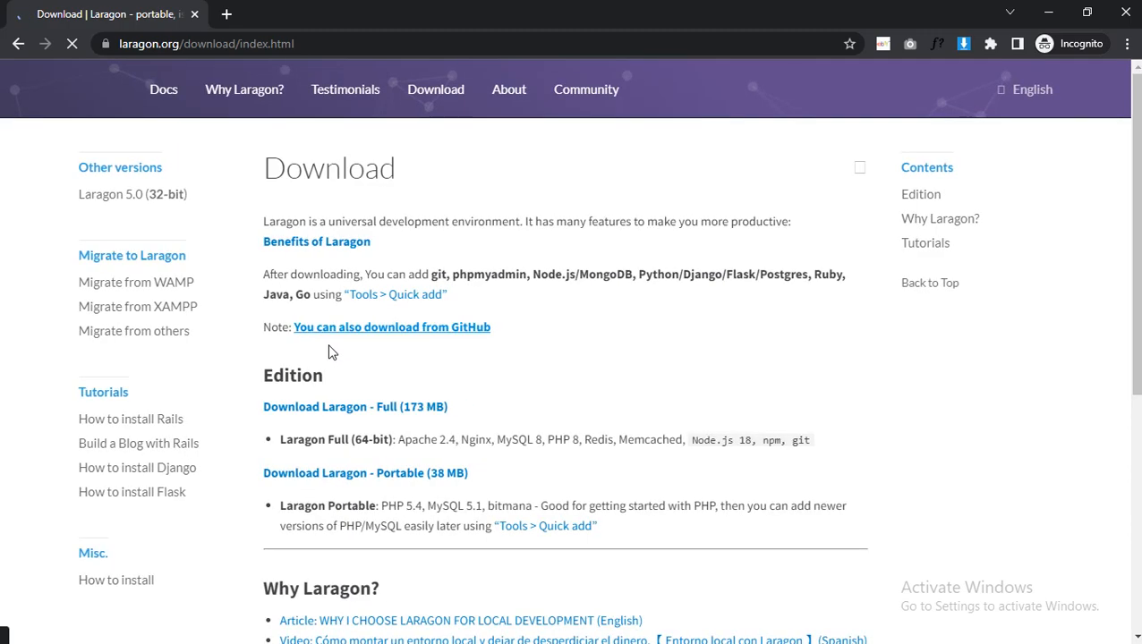
click(391, 411)
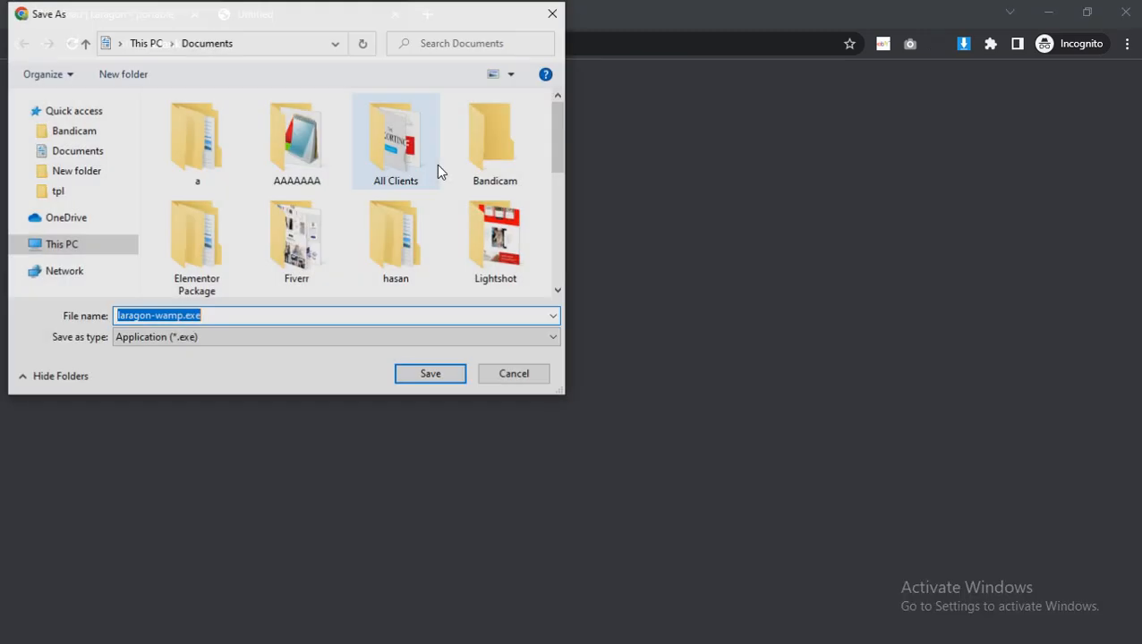
click(549, 378)
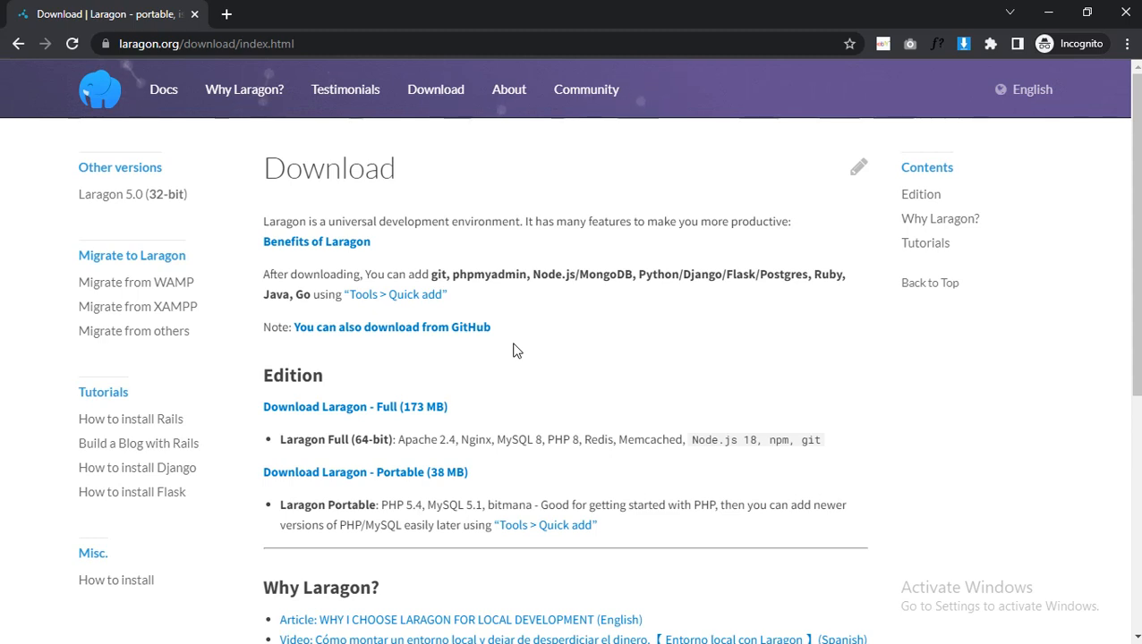
Find the installed Laragon app through the Windows search and launch it.
key(super)
text(lara)
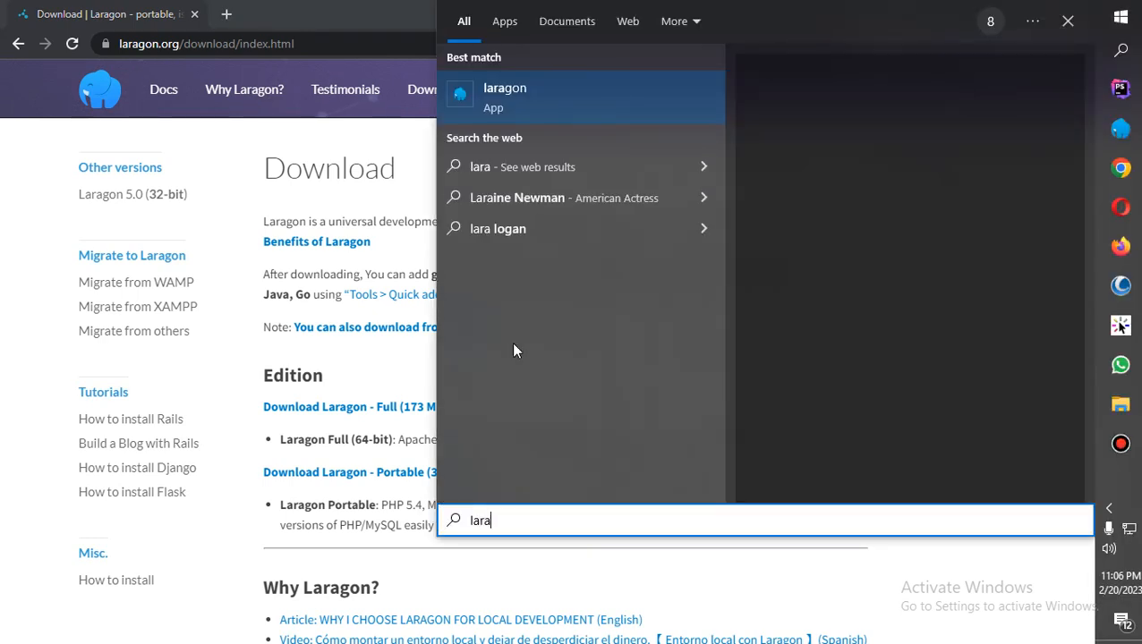
click(532, 112)
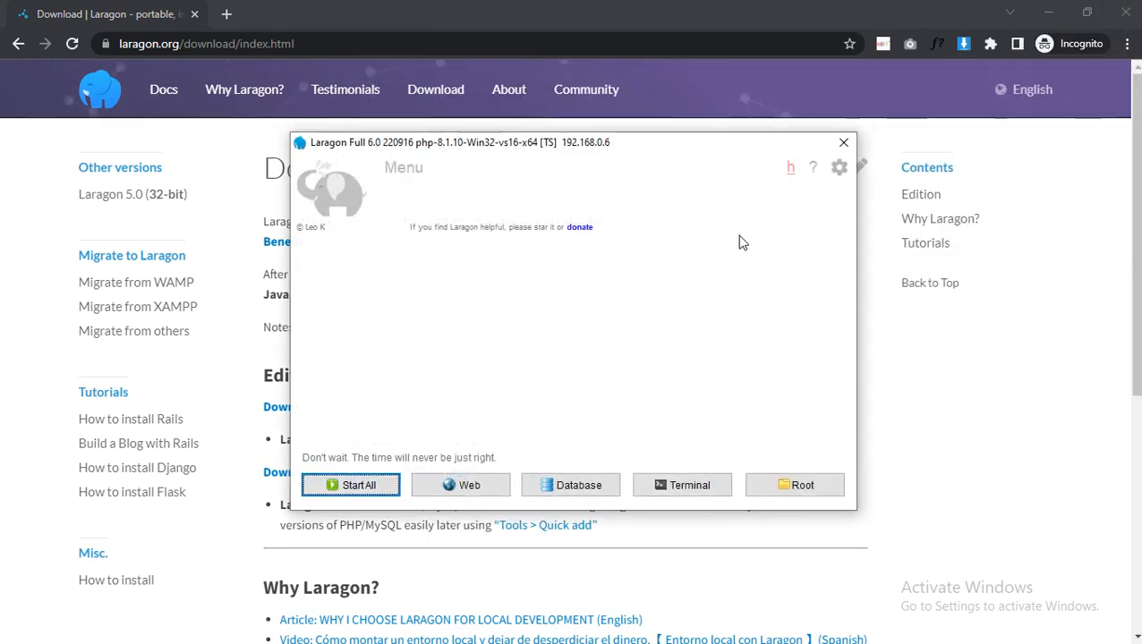
Enable SSL for Apache in Laragon's preferences and start all services.
click(837, 172)
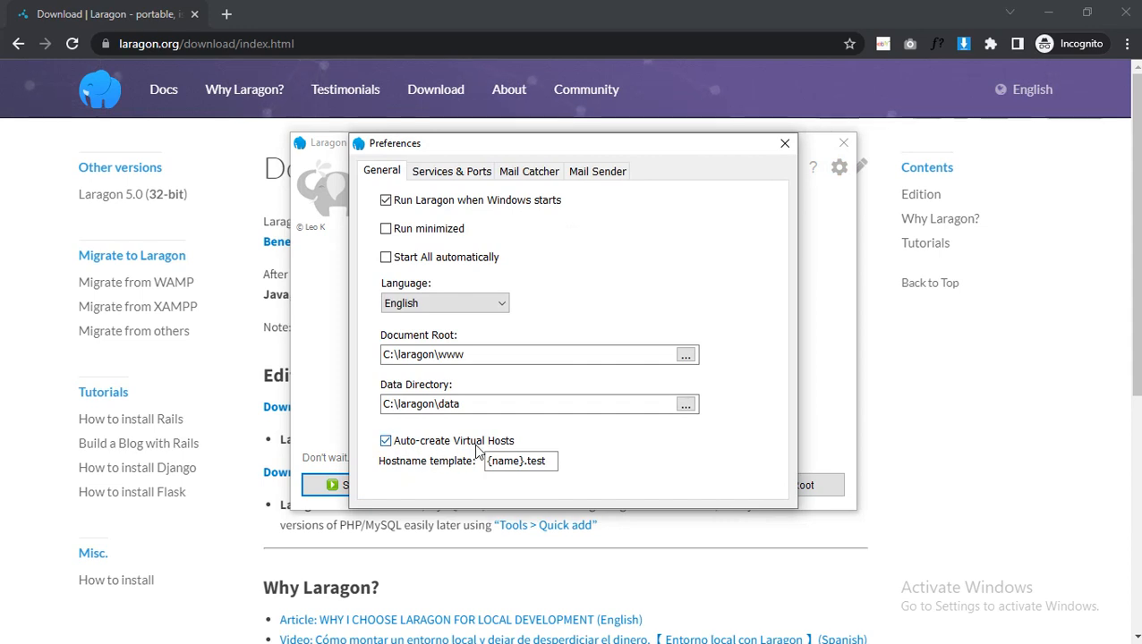
click(452, 171)
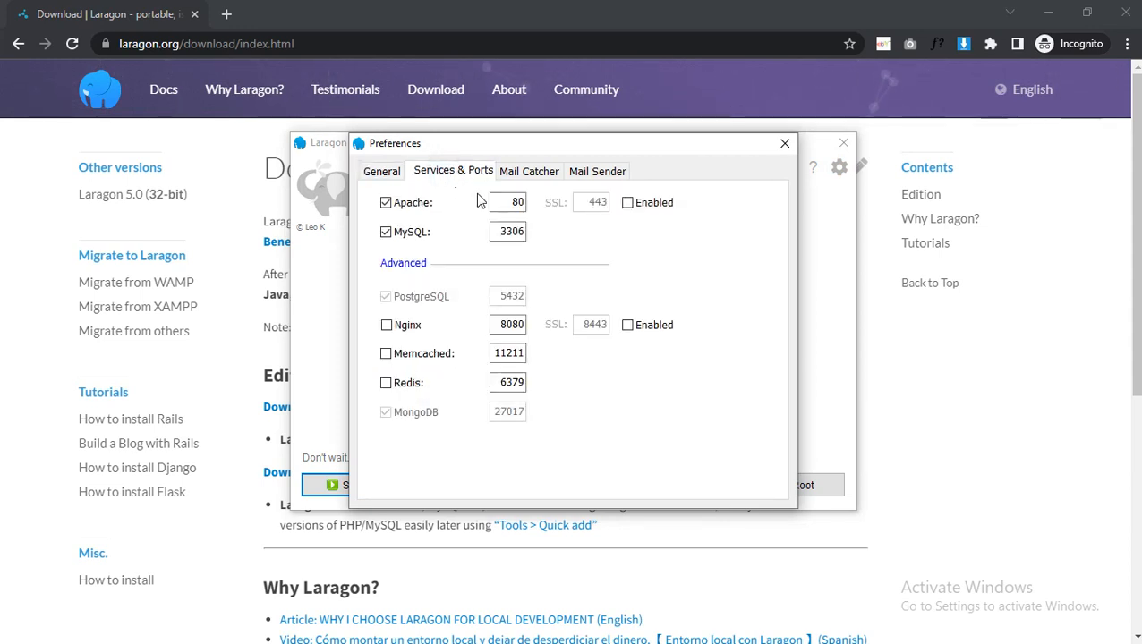
click(628, 204)
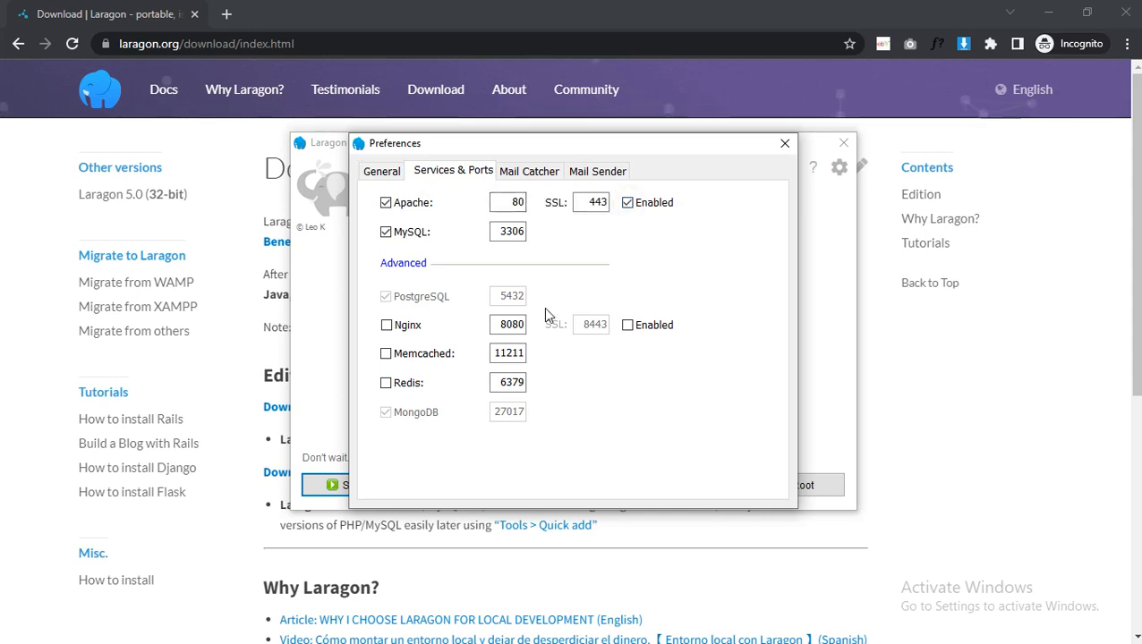
click(783, 148)
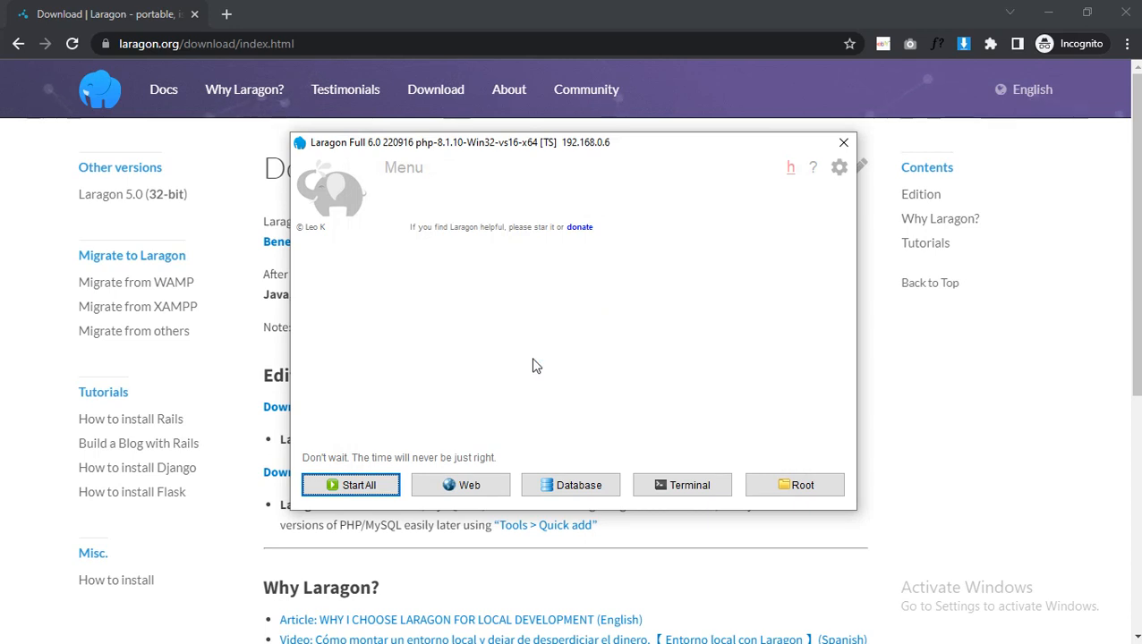
click(378, 497)
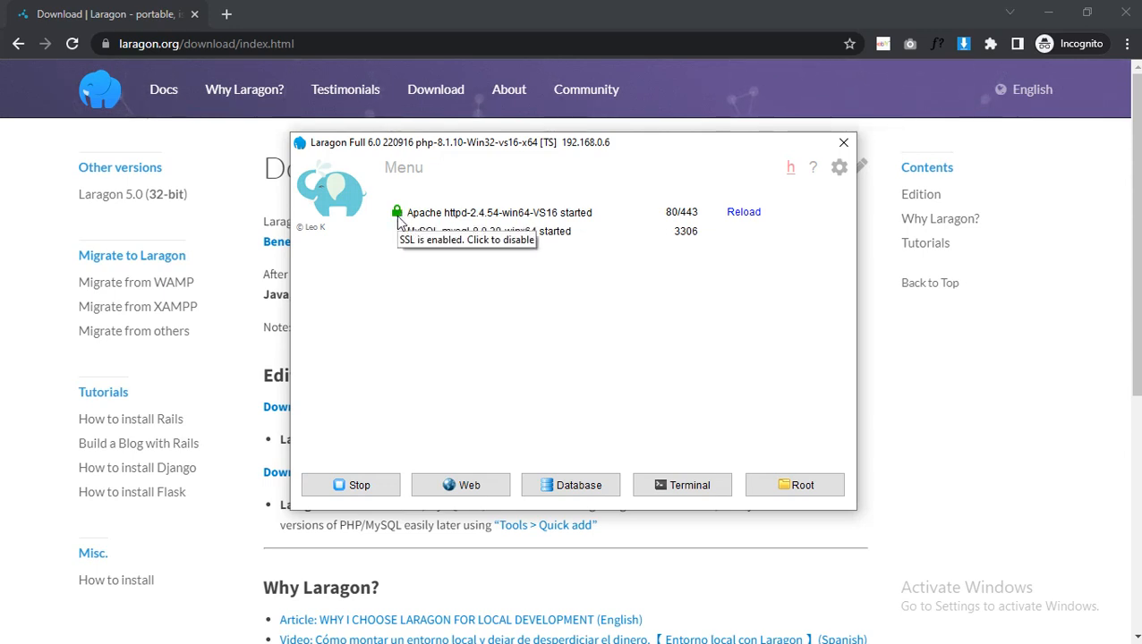
Create a WordPress quick app in Laragon, entering the site owner's first name as the project name.
click(414, 169)
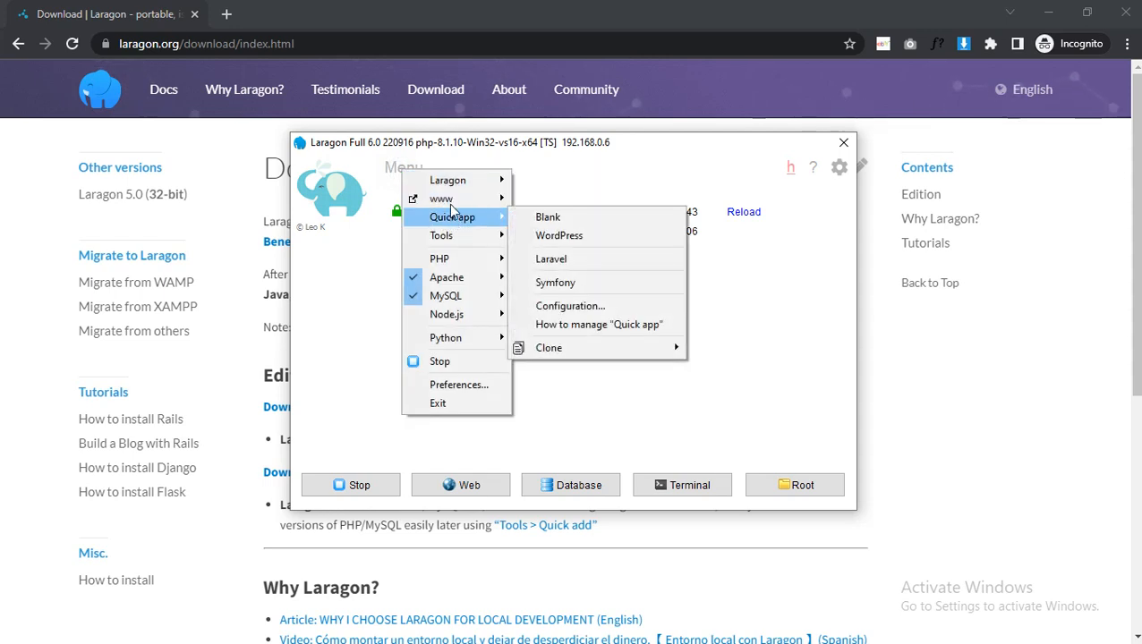
click(388, 166)
click(393, 169)
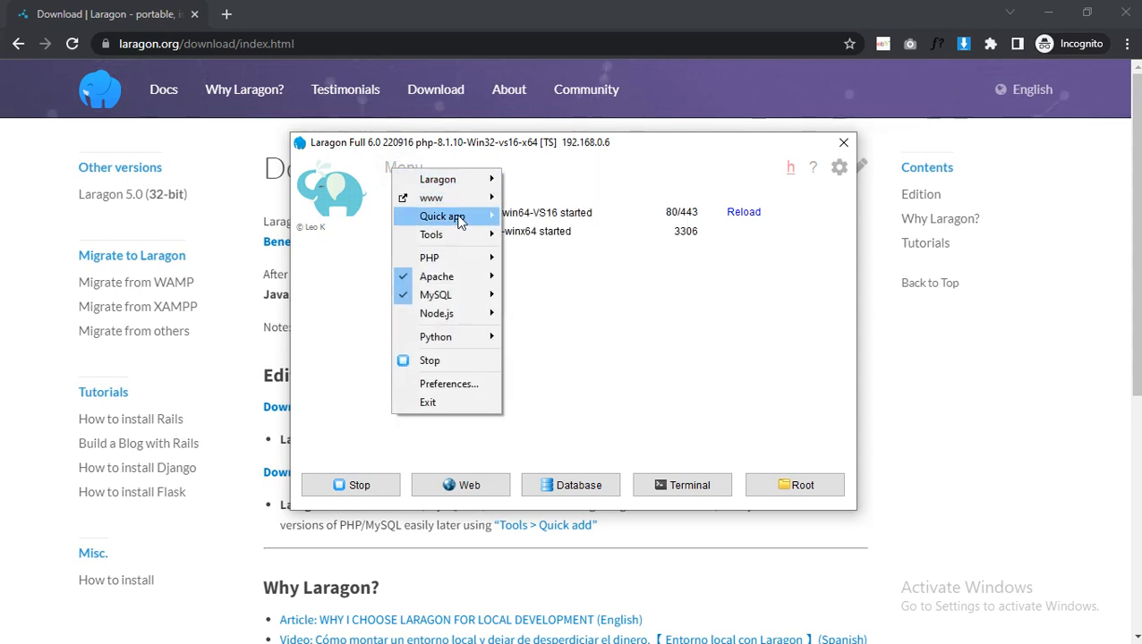
mouse_move(465, 220)
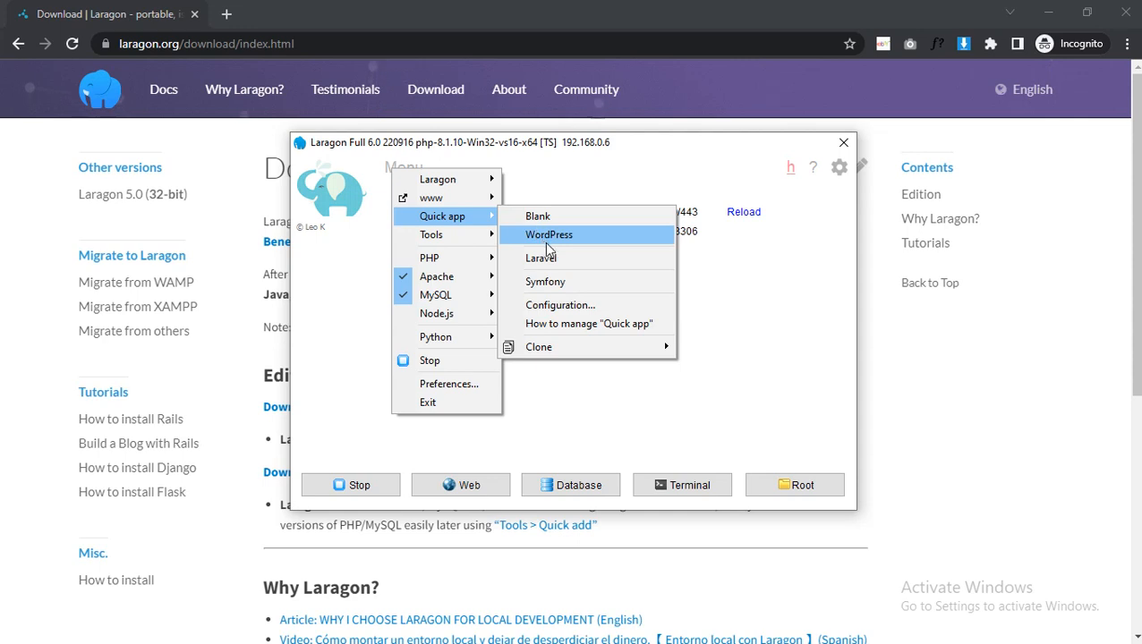
click(543, 236)
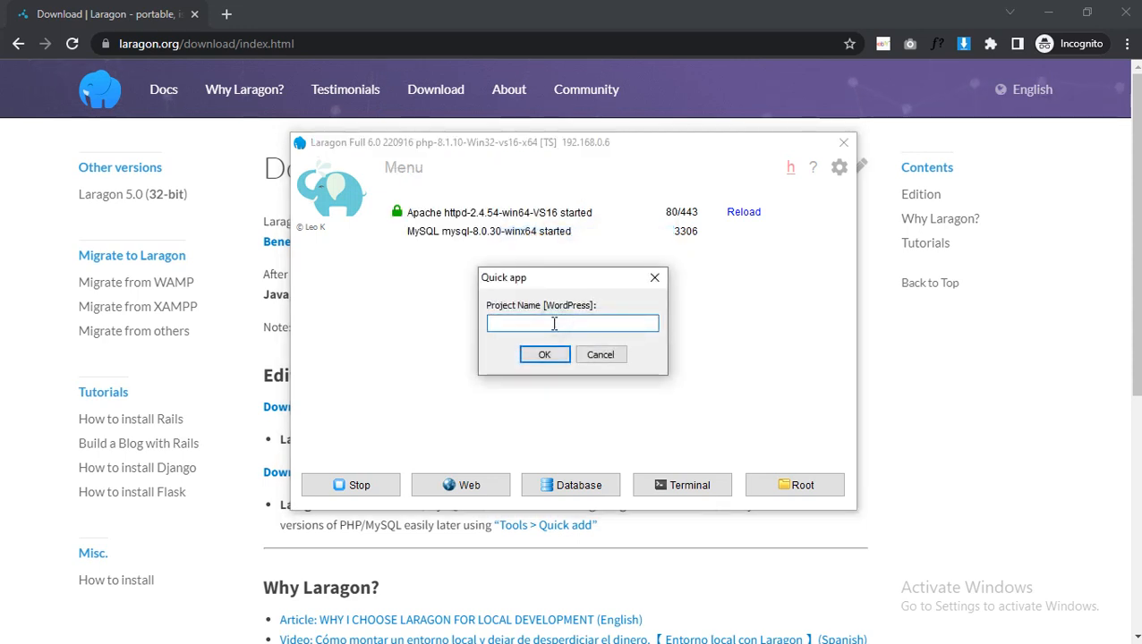
text(tanvir)
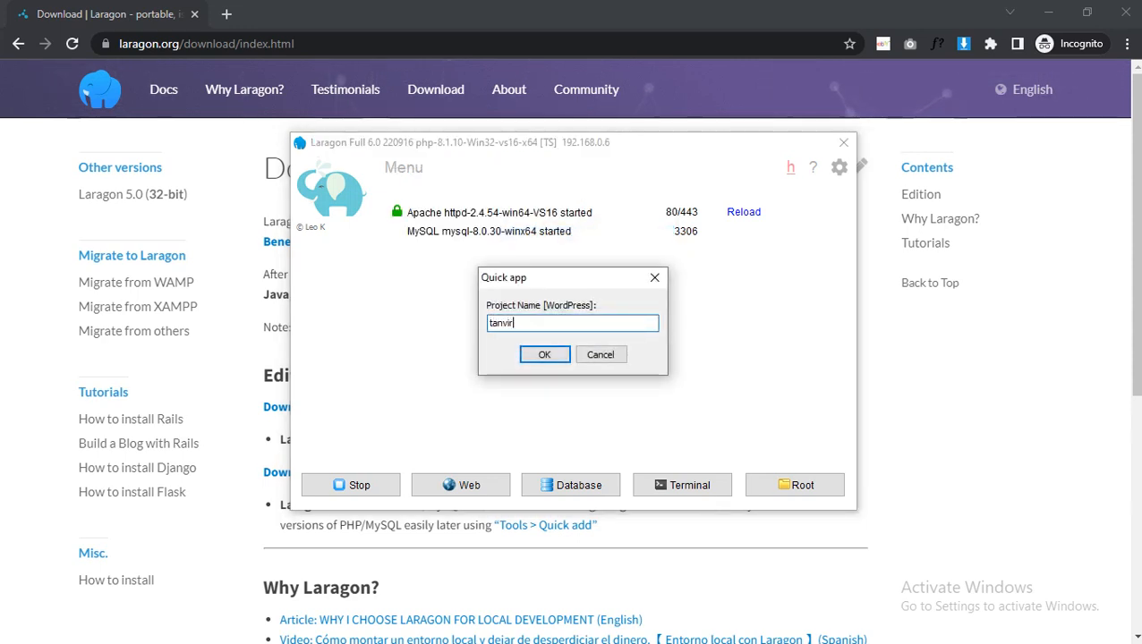
click(559, 355)
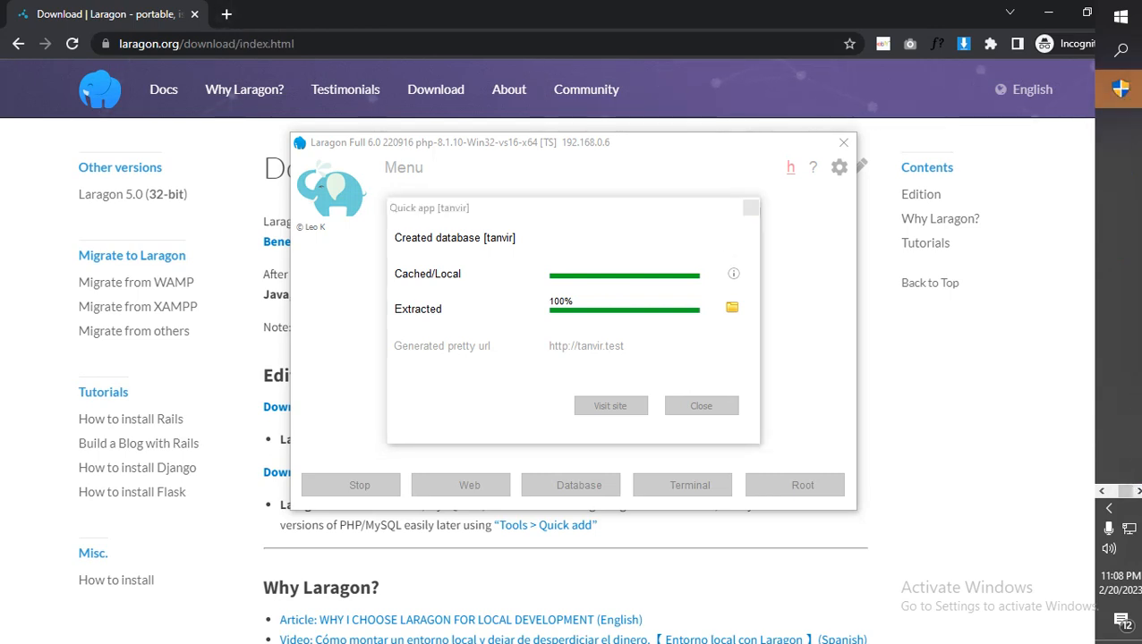
Switch to Chrome and open the new project's .test address in a new tab.
click(243, 19)
key(ctrl+t)
text(tanvir.tes)
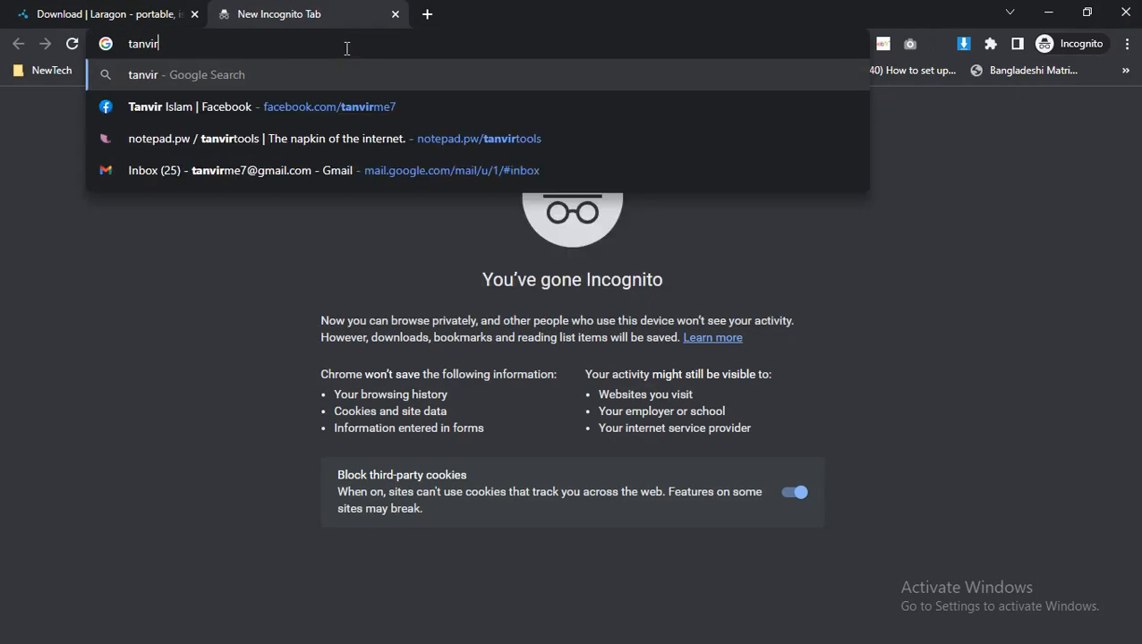
text(t)
key(Return)
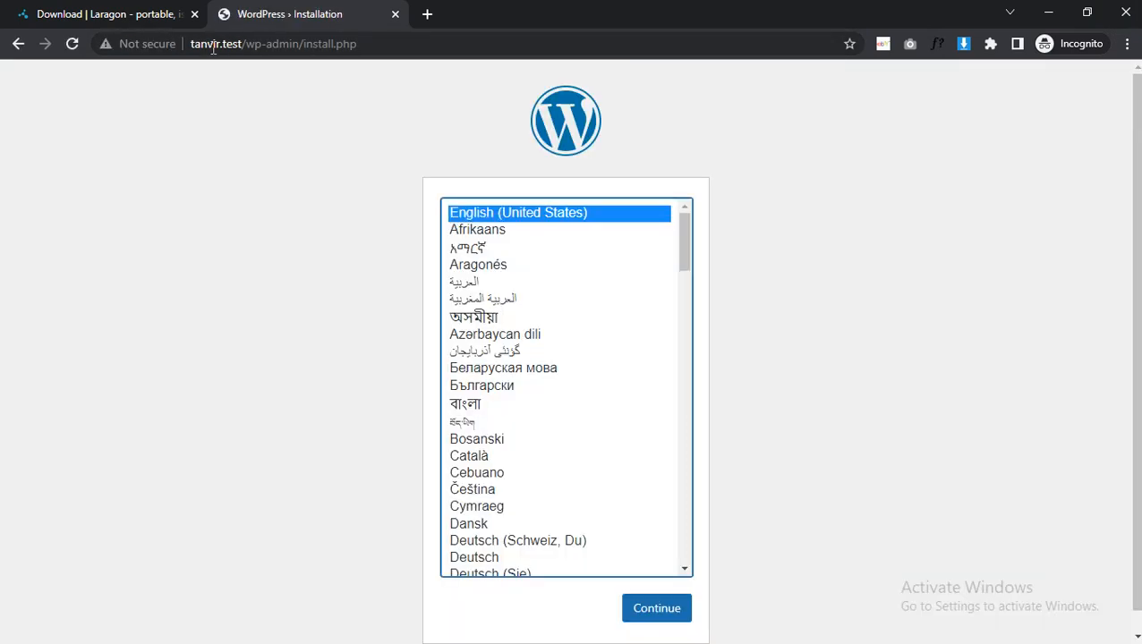
Change the WordPress installation page's address from http to https and load it.
click(230, 52)
key(Right)
key(Home)
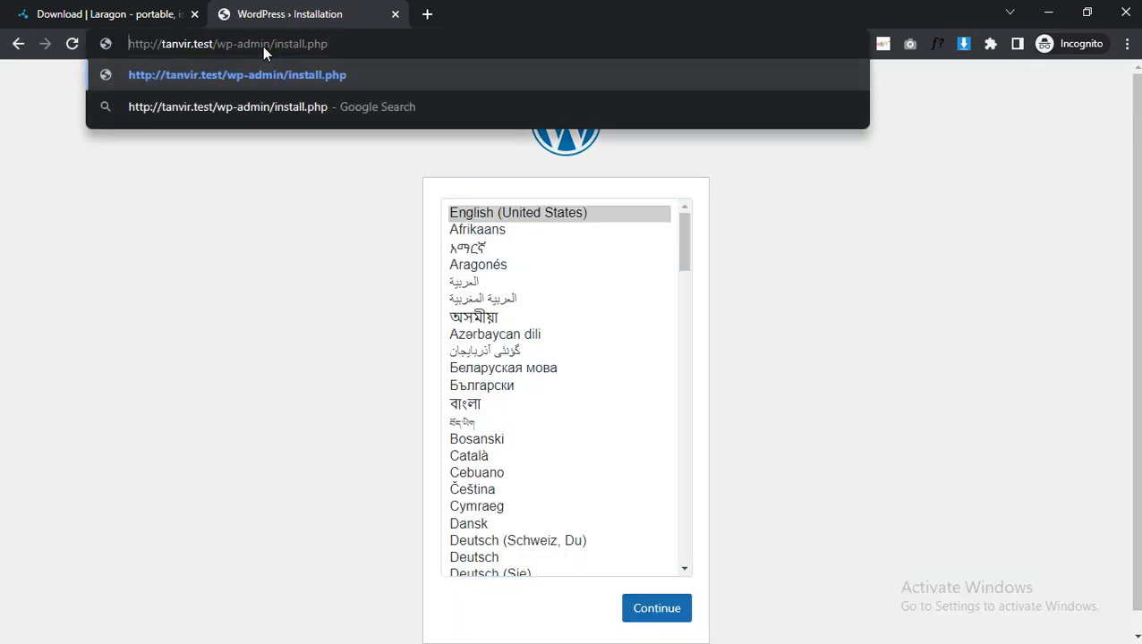
key(Right)
key(Right)
key(Right)
key(Right)
text(s)
key(Return)
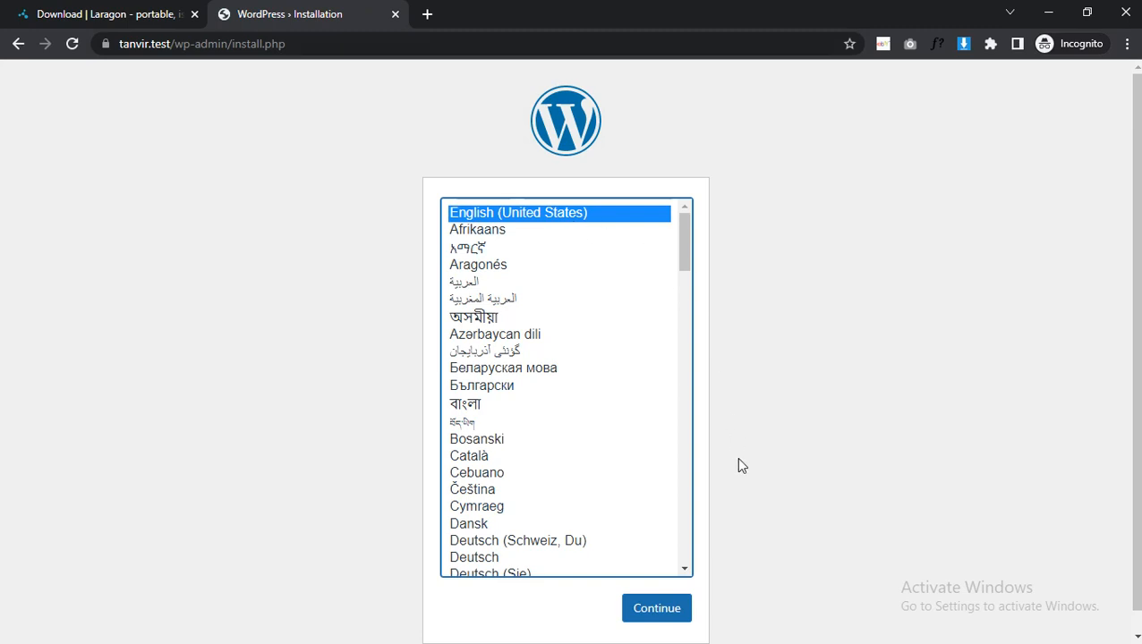
Continue the WordPress installation in English (United States) and enter "new project" as the site title.
scroll(739, 464, down, 1)
click(669, 587)
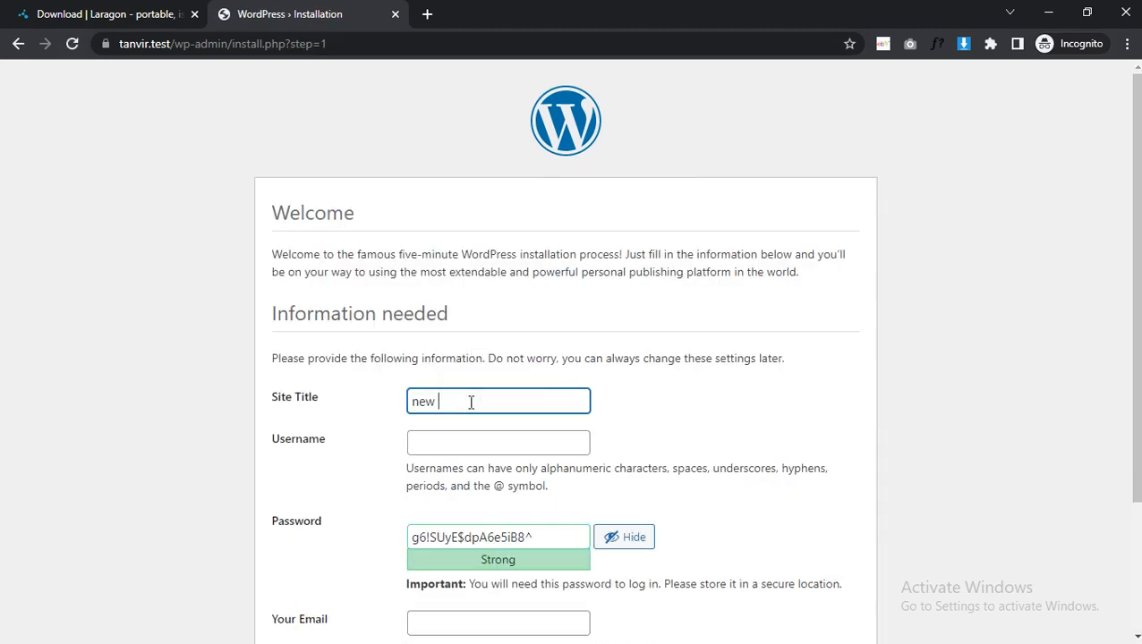
text(ct)
key(Tab)
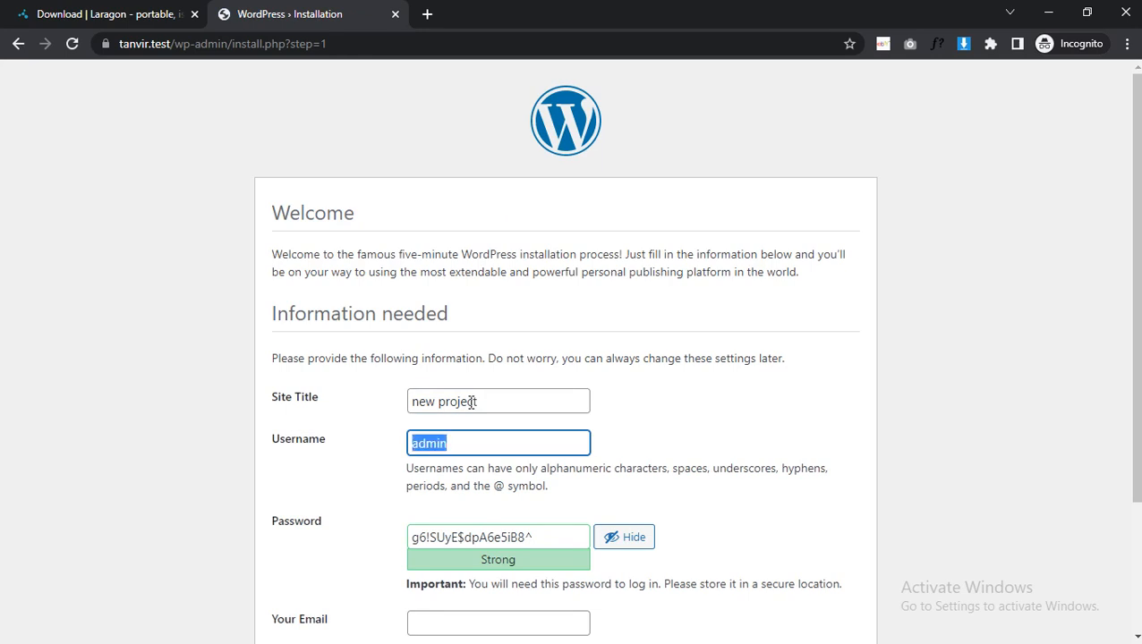
Keep admin as the username, enter the account password and confirm the use of a weak password.
key(Tab)
text(admin)
scroll(427, 255, down, 2)
click(428, 413)
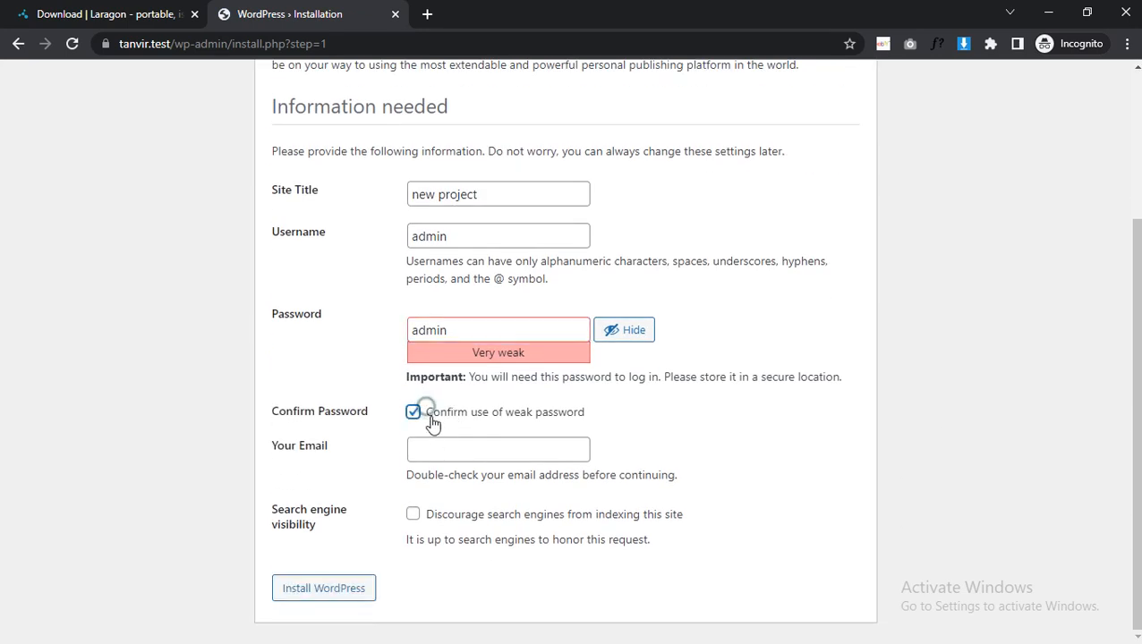
Fill in the administrator's e-mail address and install WordPress.
click(433, 457)
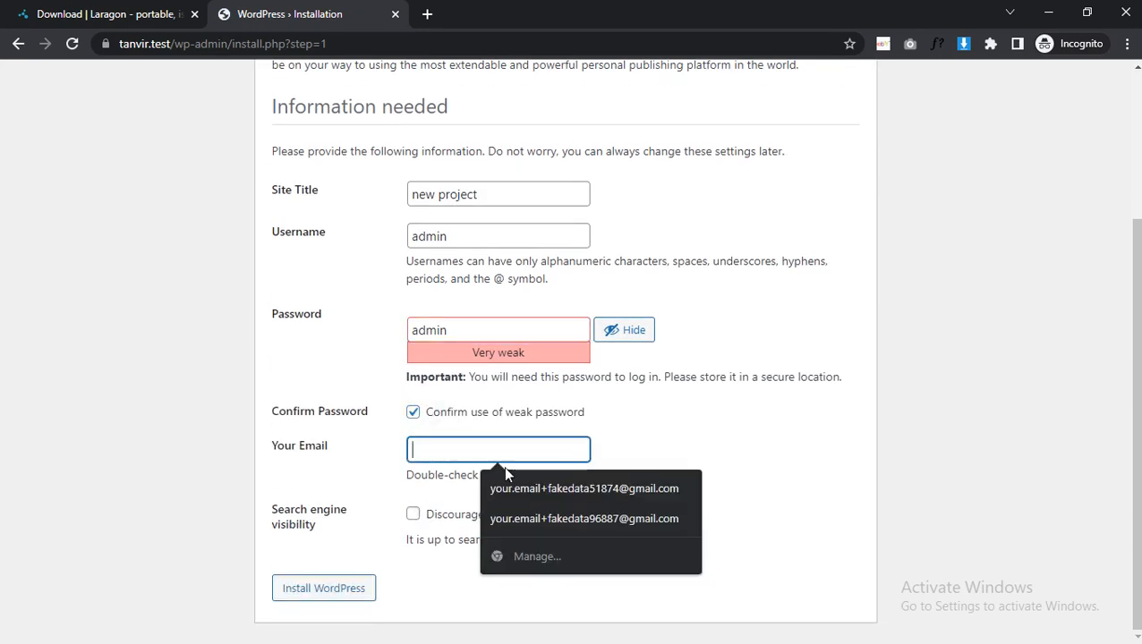
text(admin@tanvir.test)
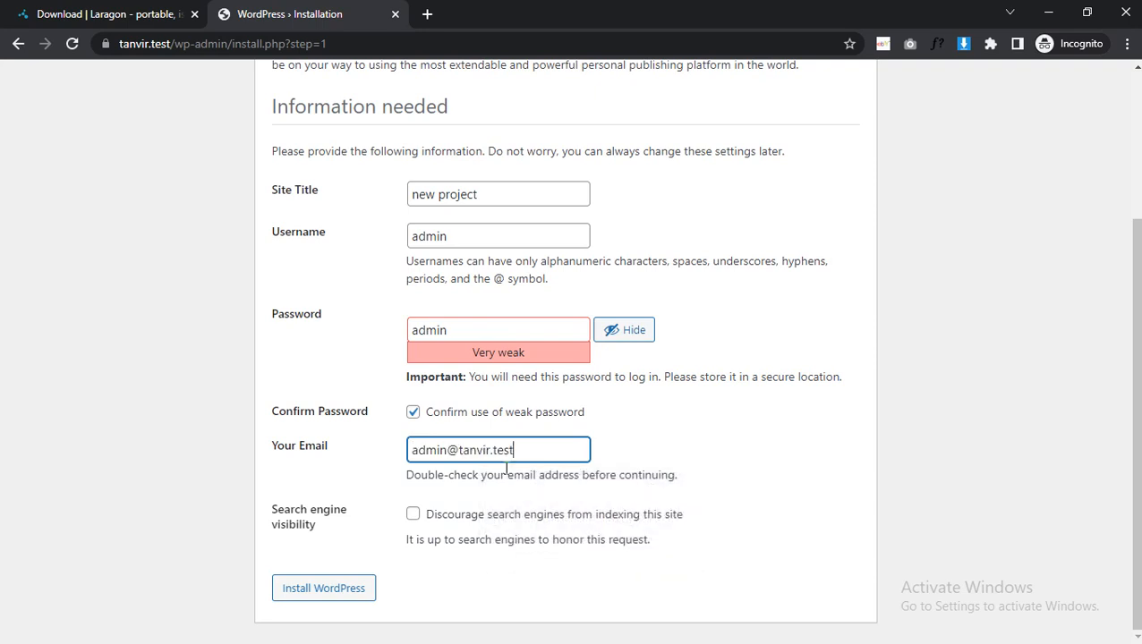
click(333, 588)
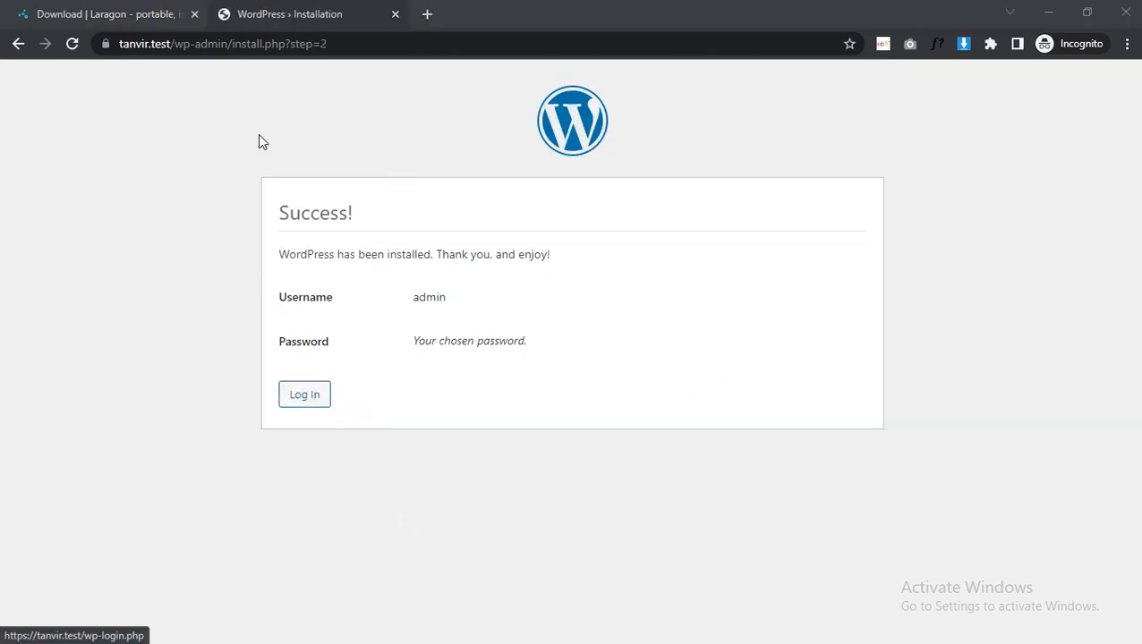
Open the new site's /wp-admin address over https.
click(255, 47)
text(ta)
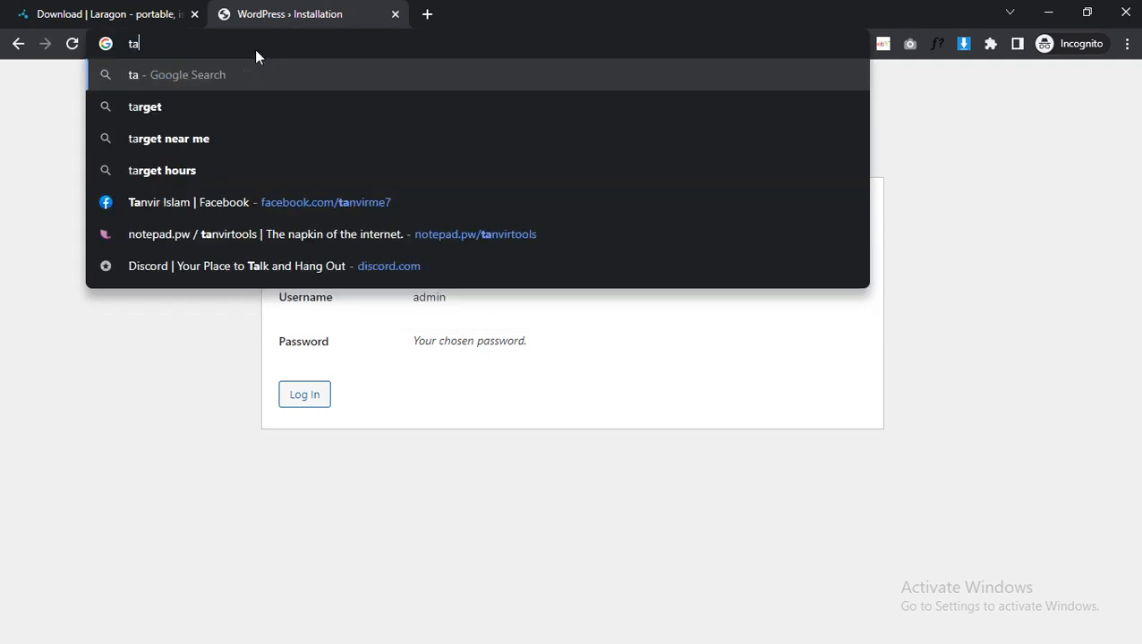
text(nvir.test)
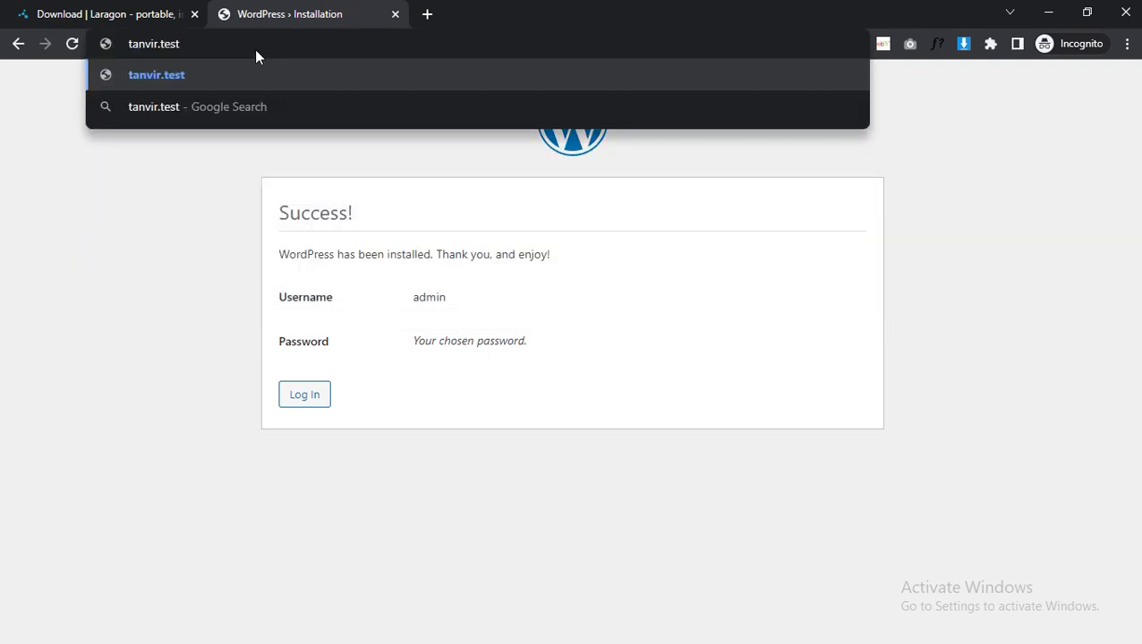
text(/wp-admi)
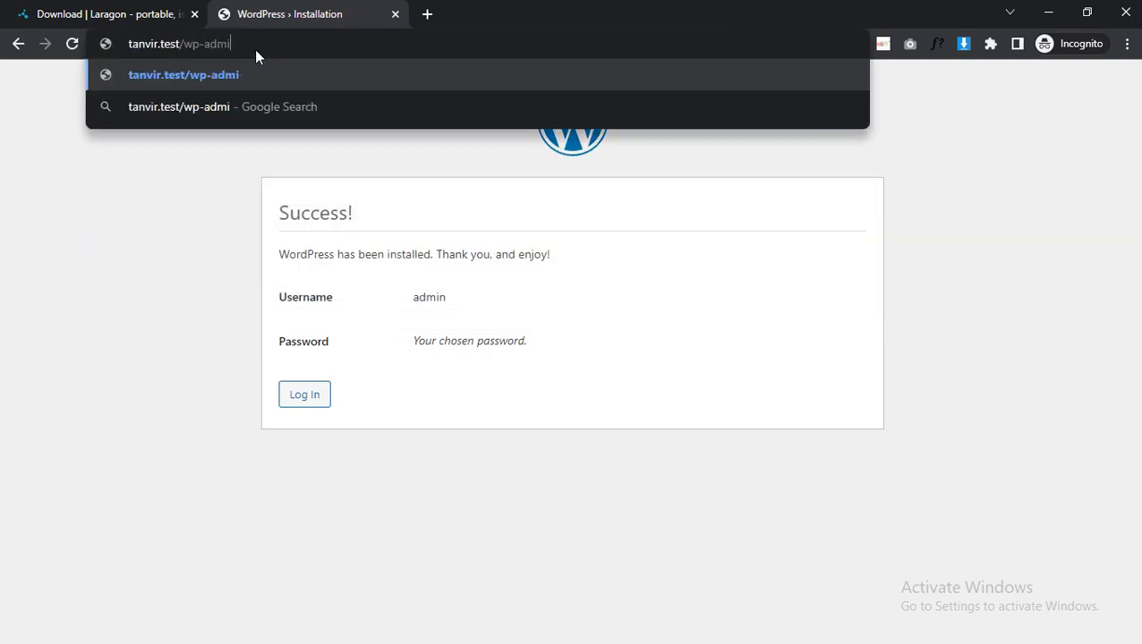
text(n)
key(ctrl+a)
key(ctrl+x)
key(ctrl+v)
key(Home)
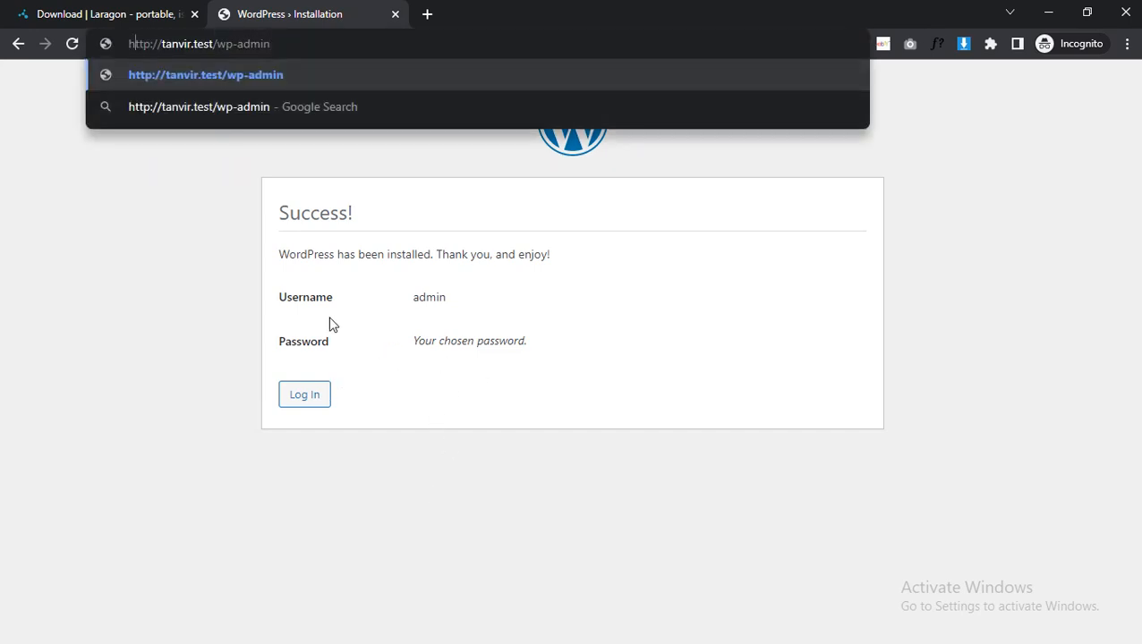
text(s)
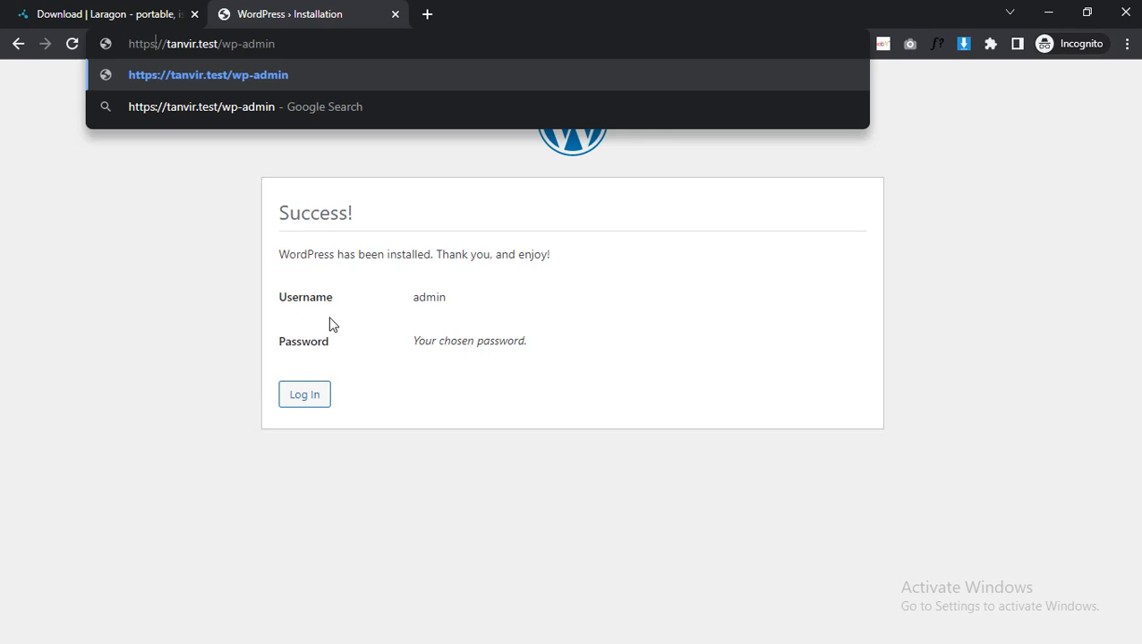
key(Return)
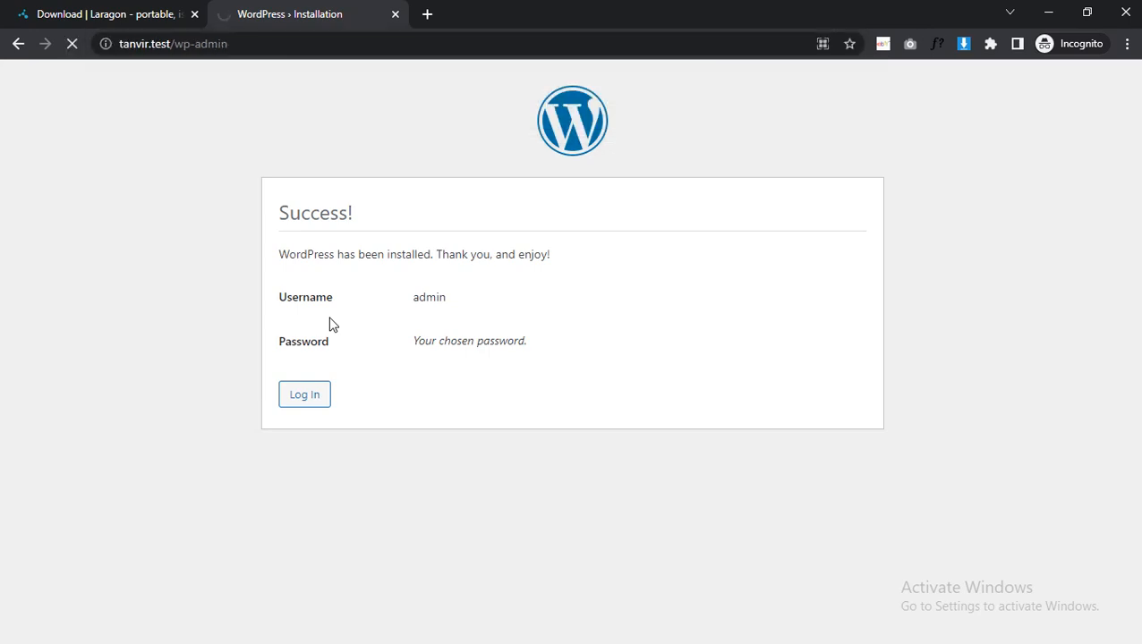
Log in to the WordPress dashboard with the username admin and the account password.
text(a)
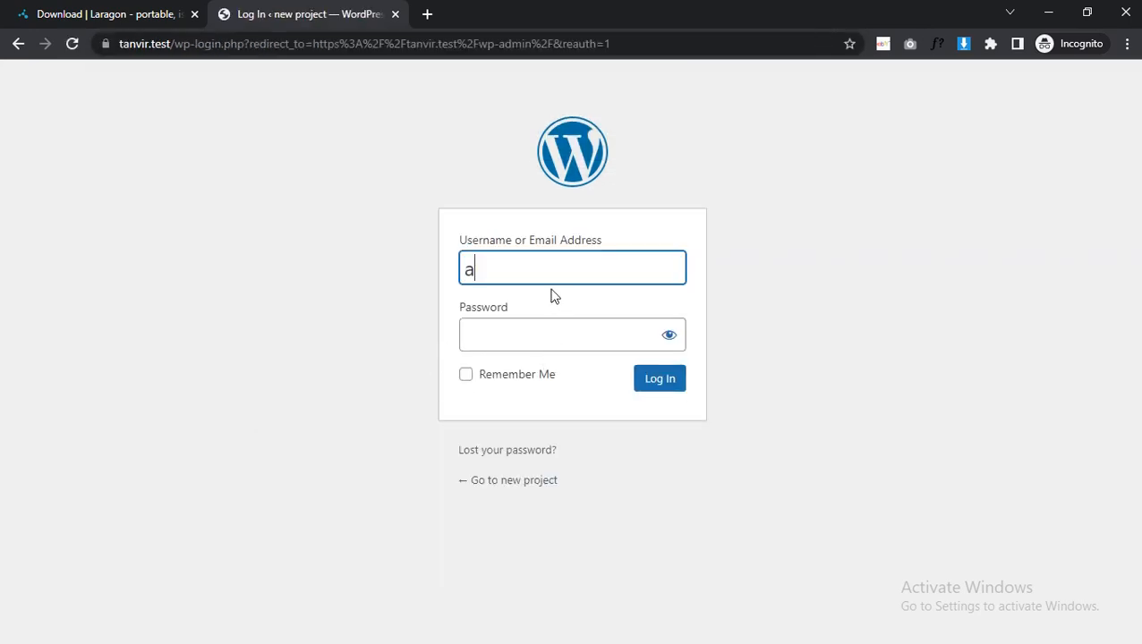
text(dmin)
key(Tab)
text(adm)
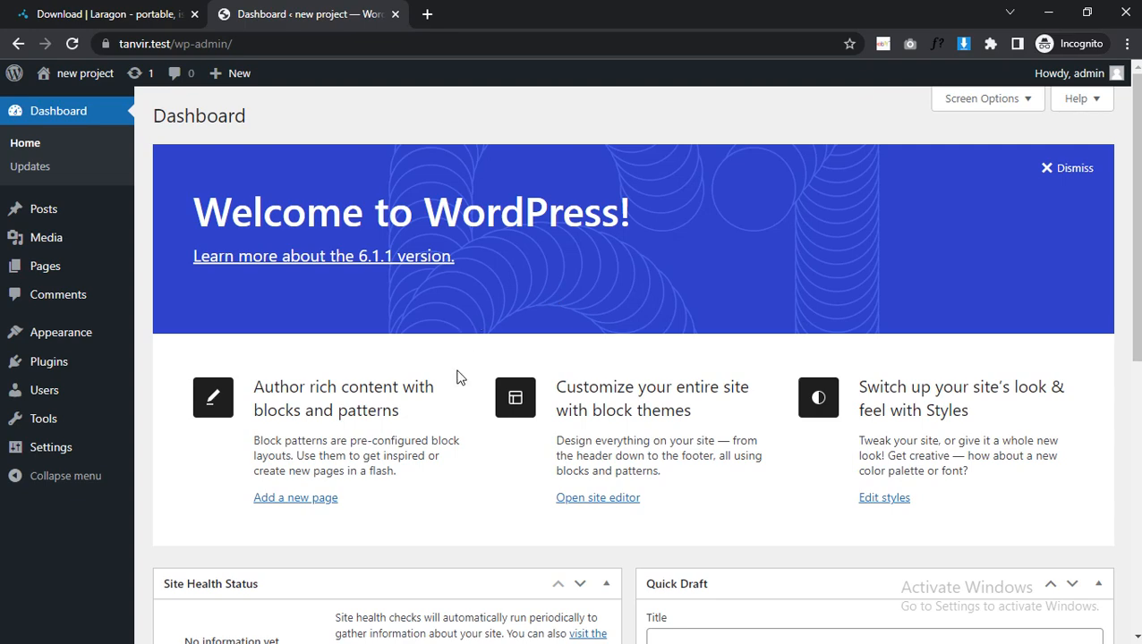
Switch to Laragon and close the finished Quick app window.
key(alt+Tab)
click(501, 379)
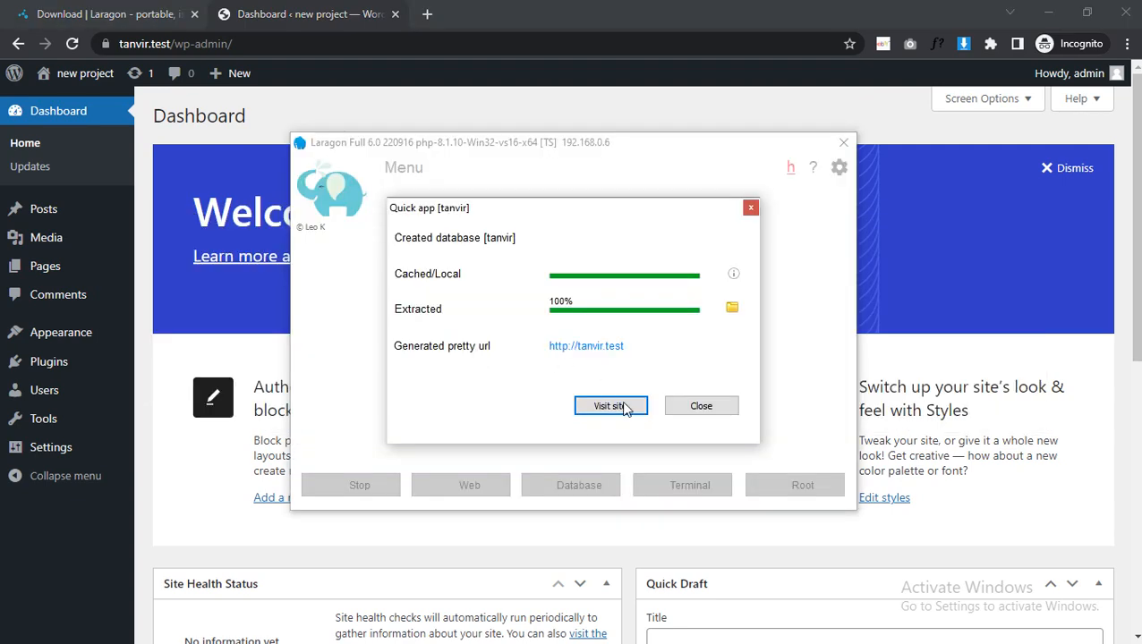
click(696, 412)
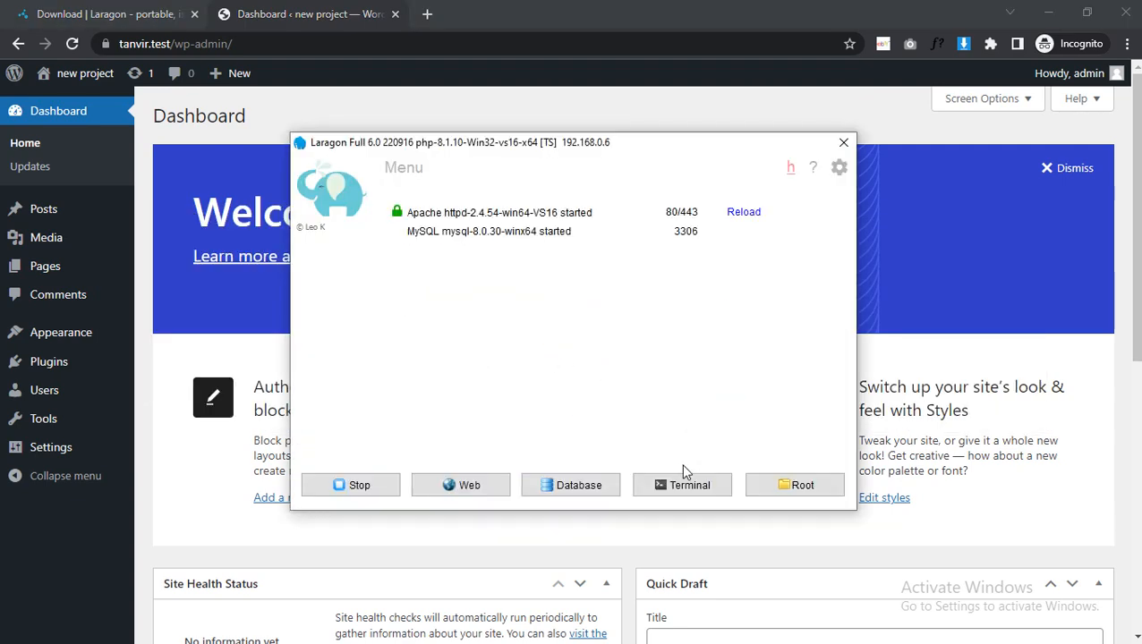
Open the new site's front page in a new browser tab, using its .test address without /wp-admin.
click(161, 43)
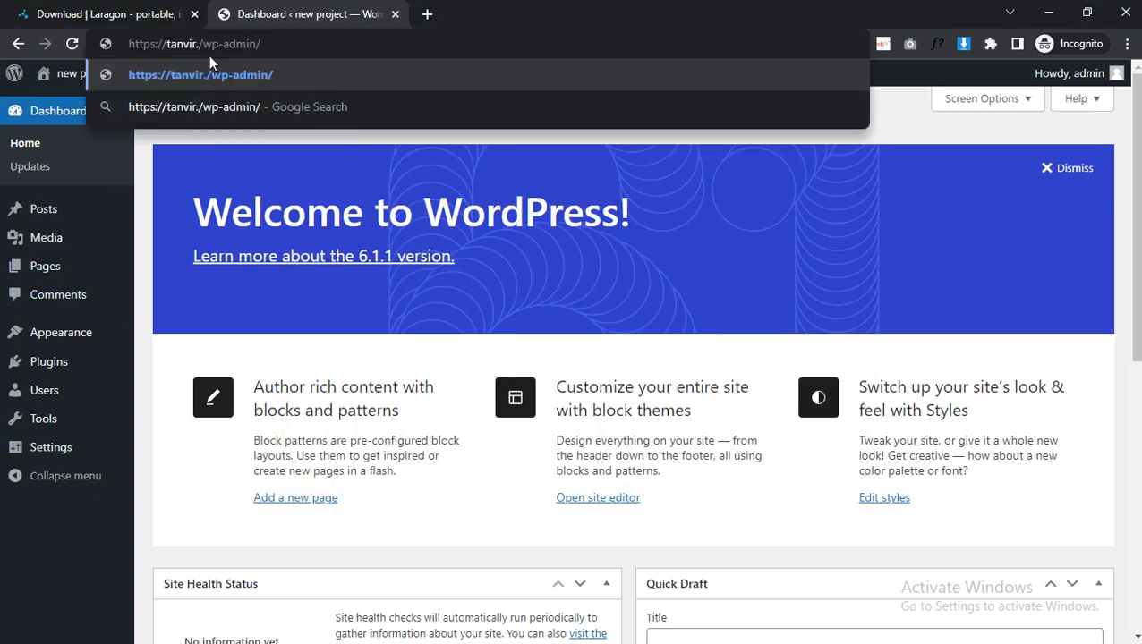
key(Escape)
click(174, 45)
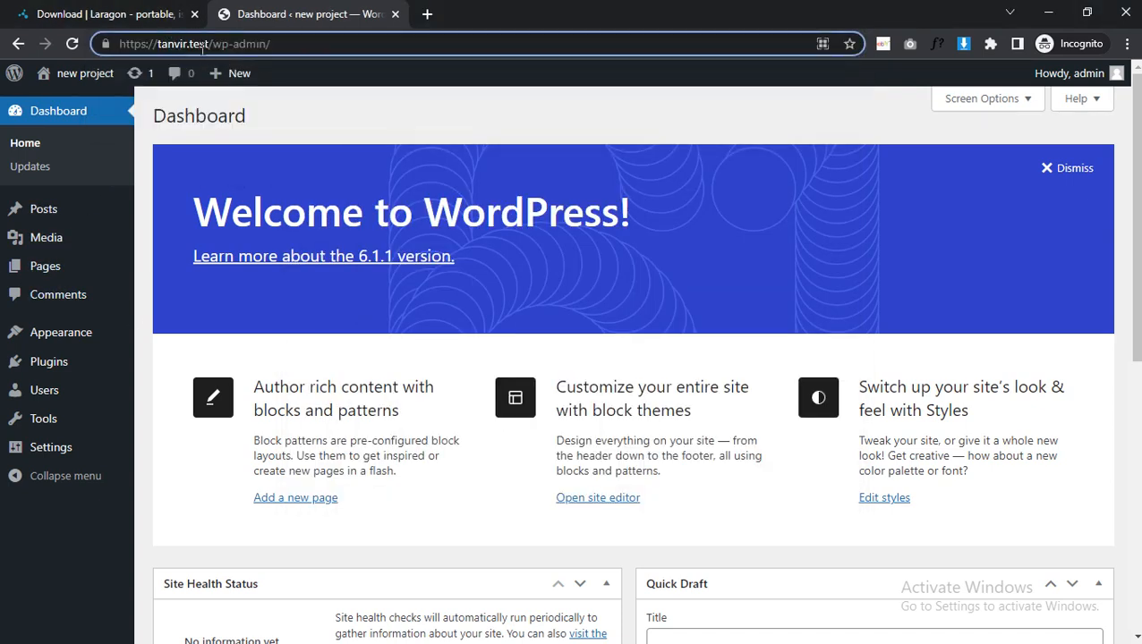
drag(212, 45, 179, 77)
key(ctrl+x)
key(ctrl+t)
key(ctrl+v)
key(Return)
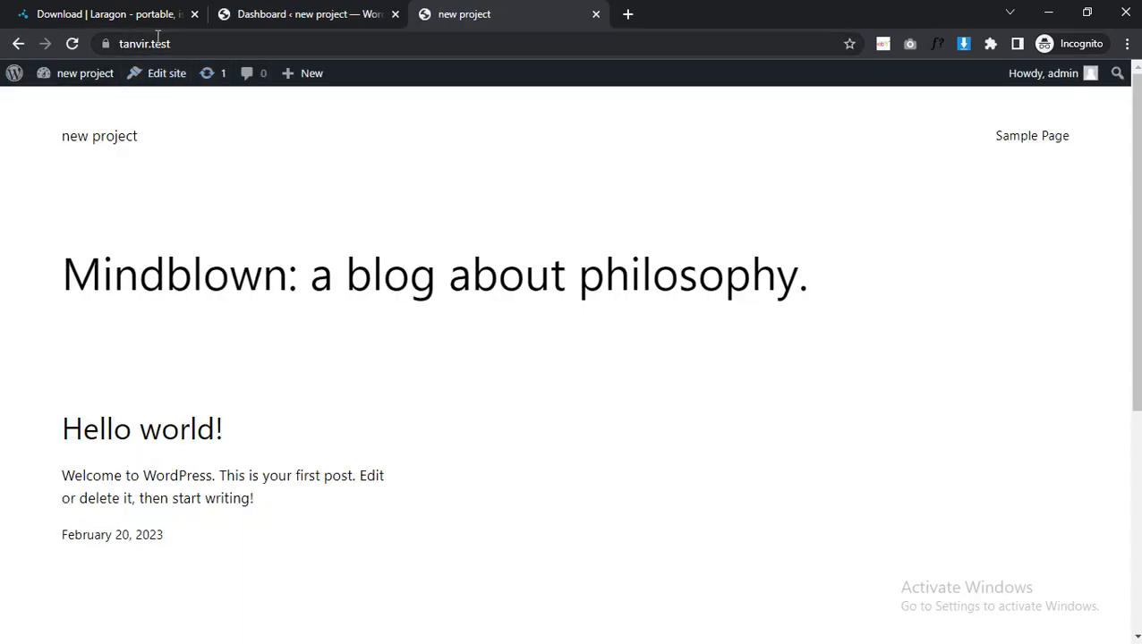
Compare the .test ending of the site's address with the hostname template in Laragon's general preferences.
double_click(165, 39)
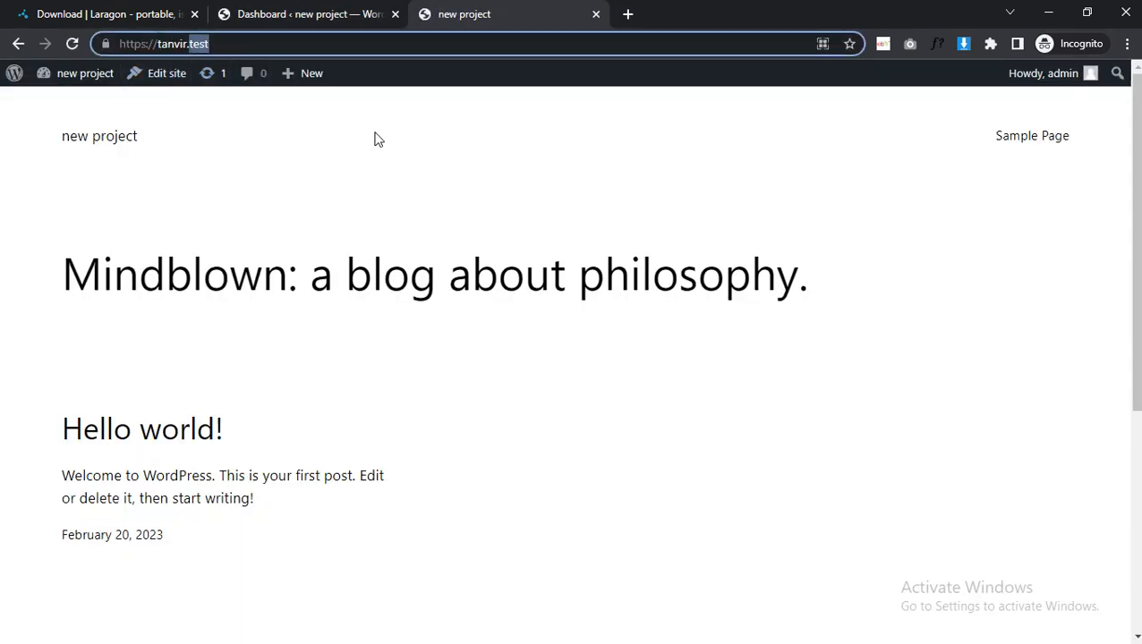
key(alt+Tab)
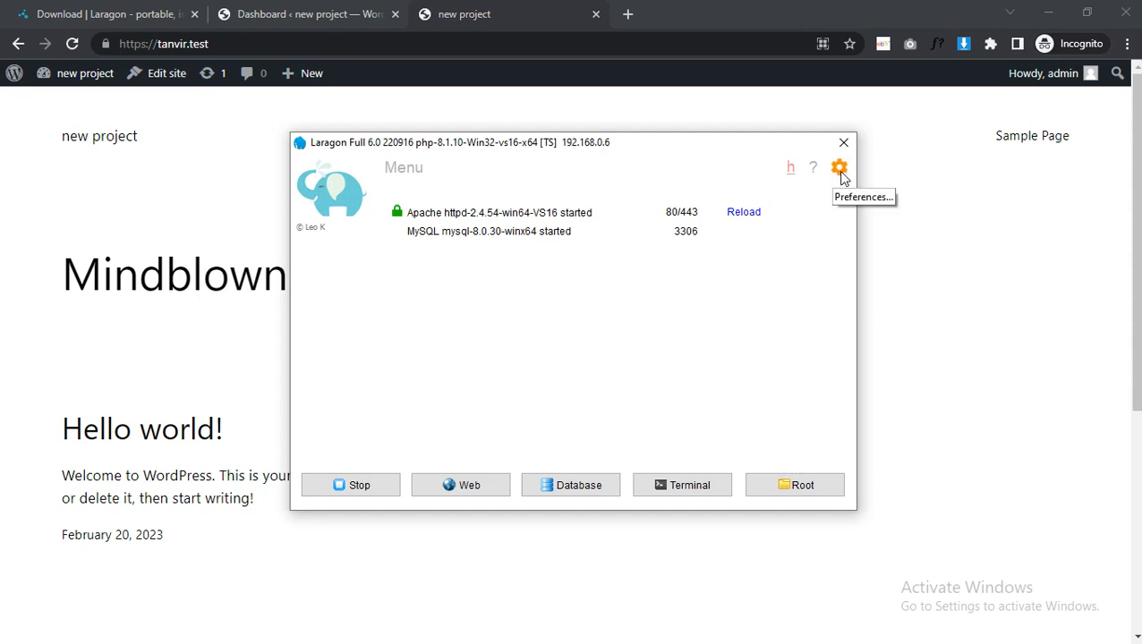
click(841, 177)
click(537, 461)
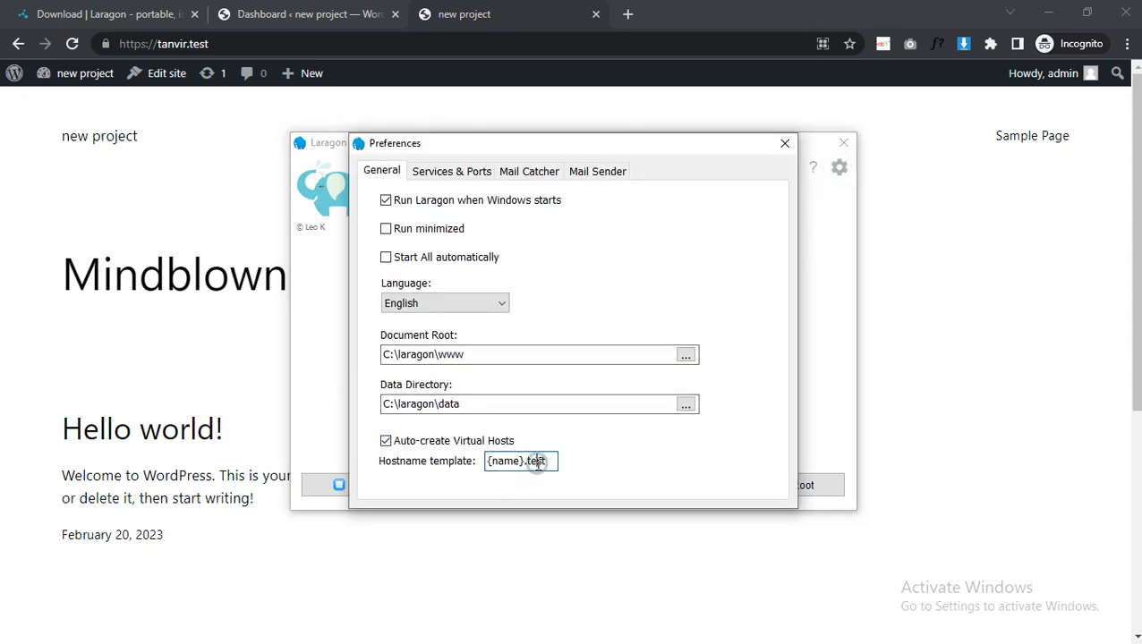
double_click(529, 460)
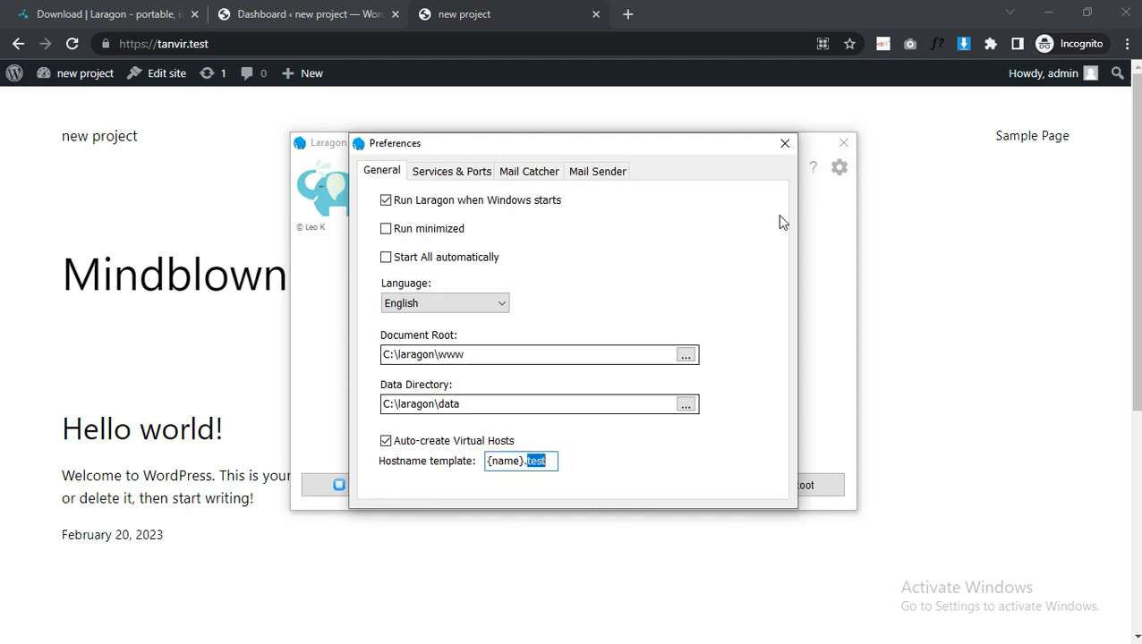
click(787, 144)
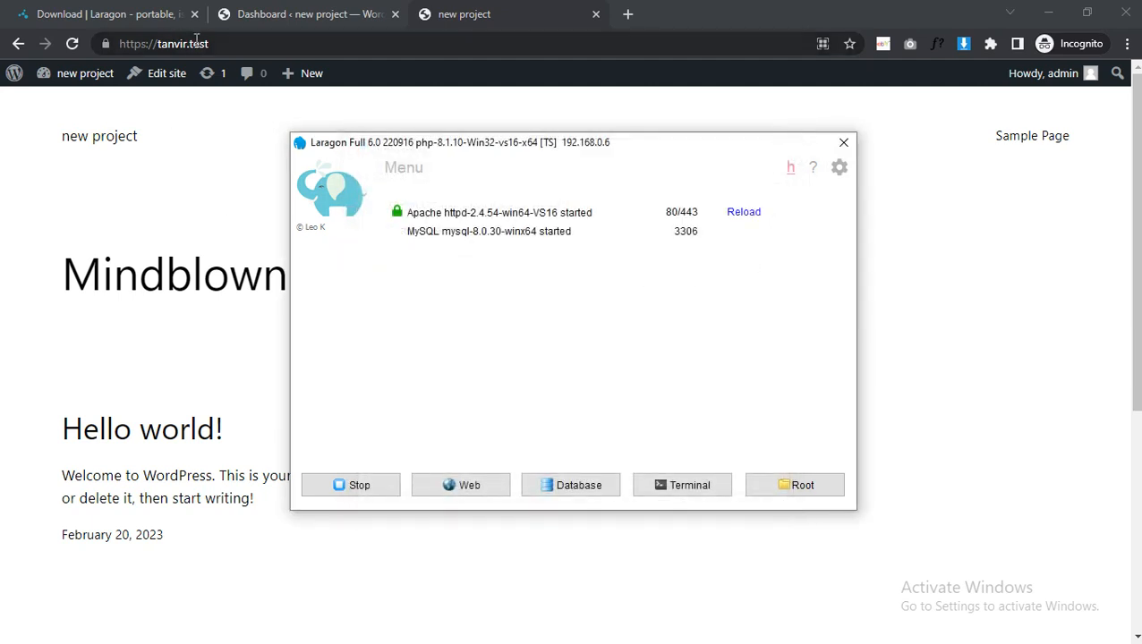
double_click(198, 43)
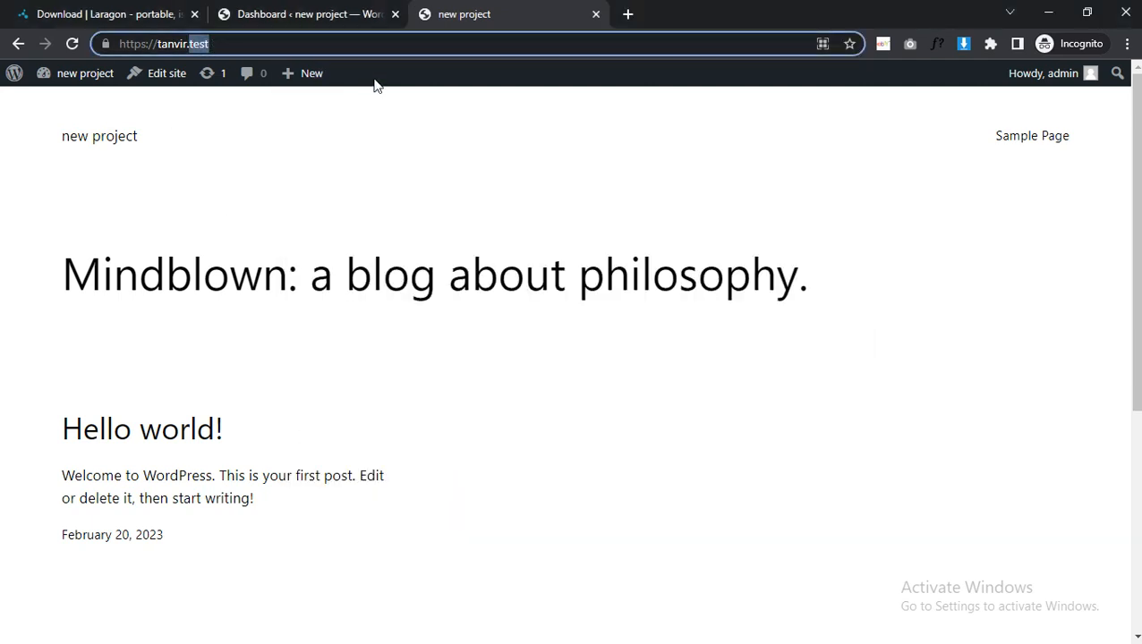
key(alt+Tab)
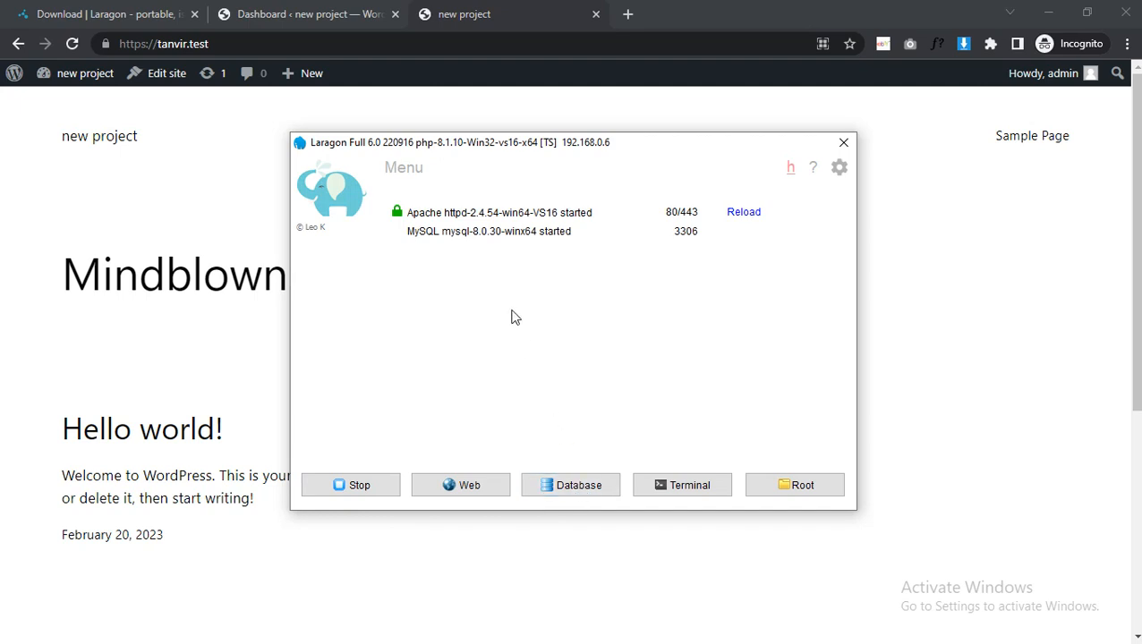
Open Laragon's database session manager, check the style theme in its preferences, and close both without changes.
click(577, 494)
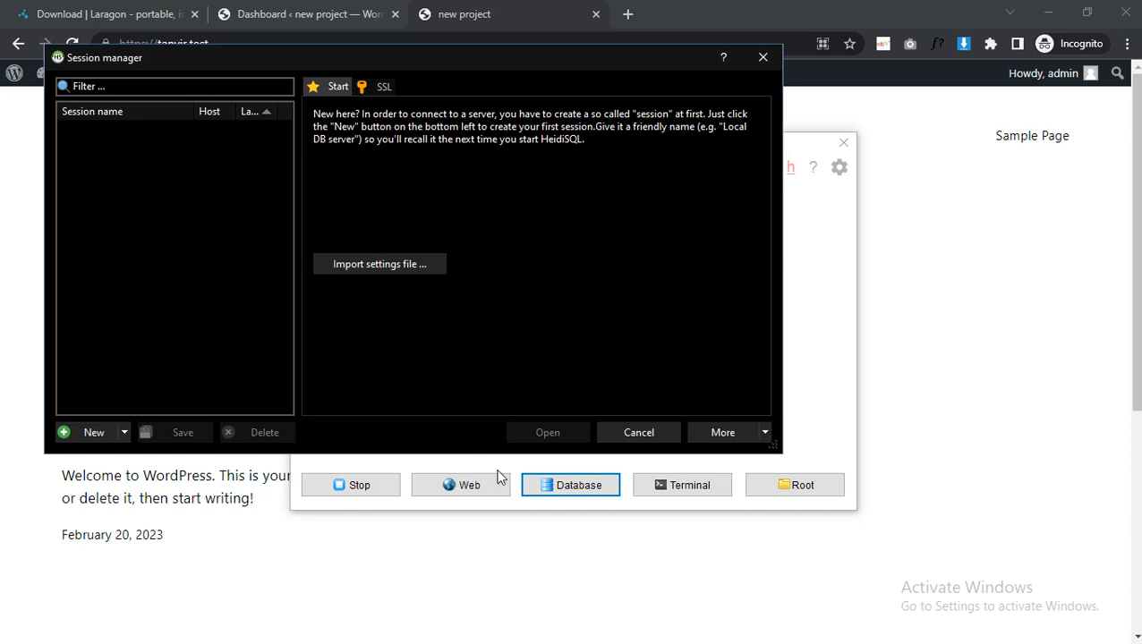
click(721, 433)
click(742, 454)
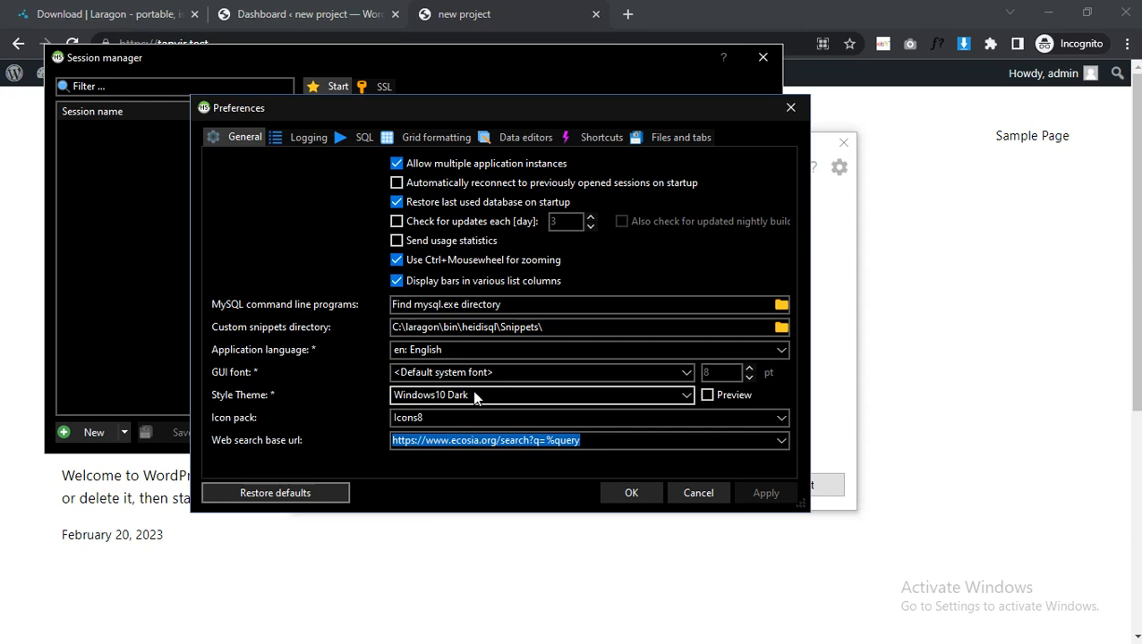
click(475, 396)
click(474, 396)
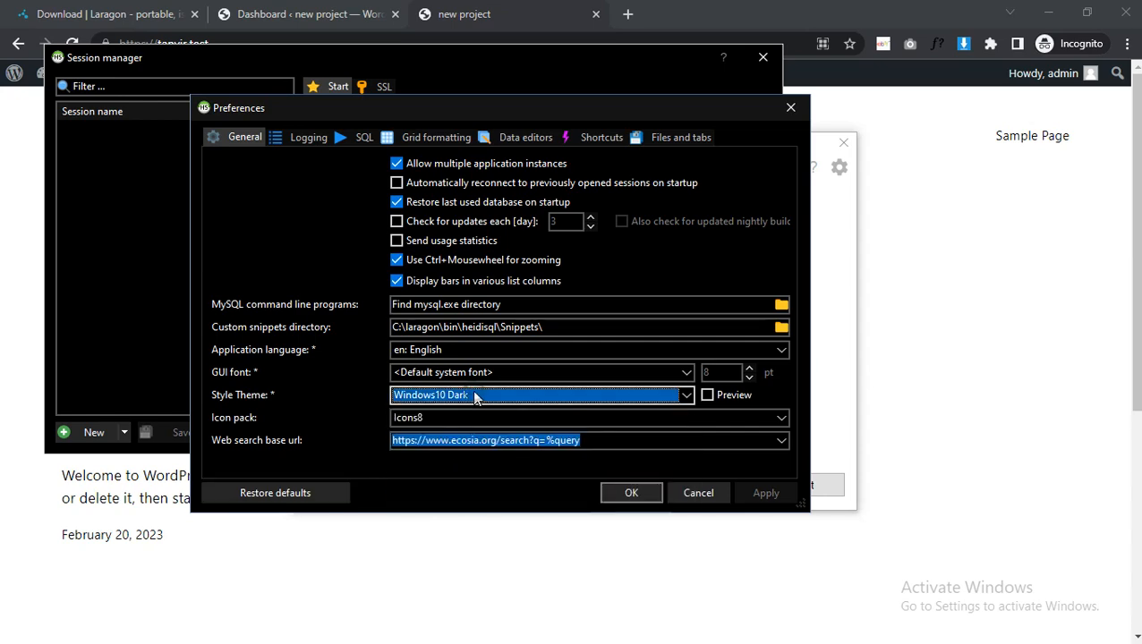
click(788, 109)
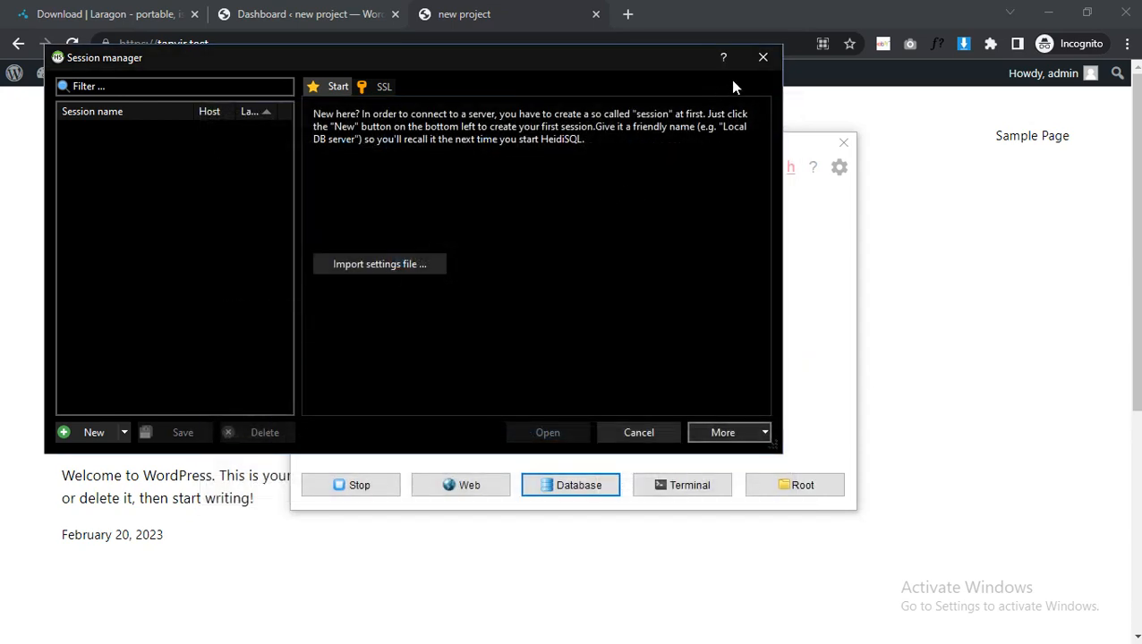
click(762, 59)
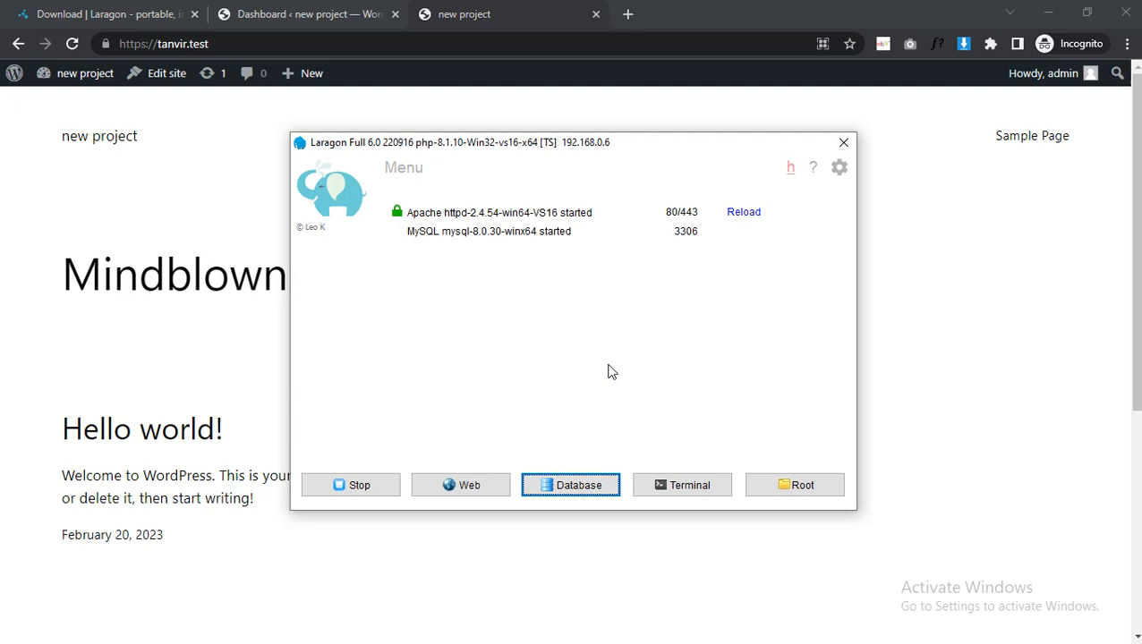
Open the phpMyAdmin downloads page in a new browser tab.
click(528, 7)
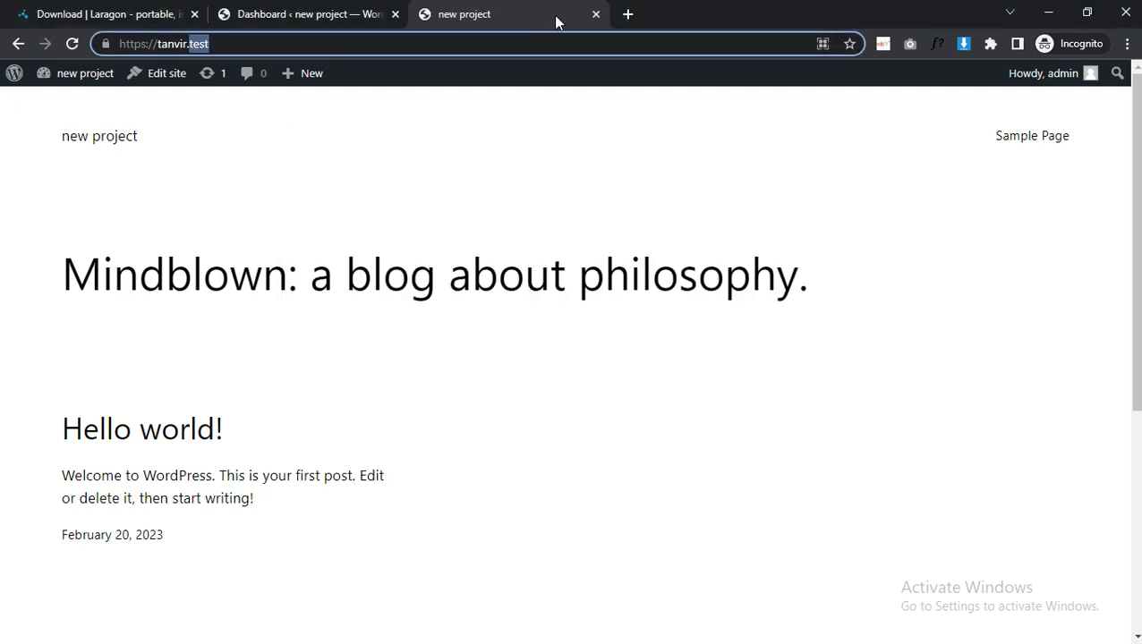
click(627, 13)
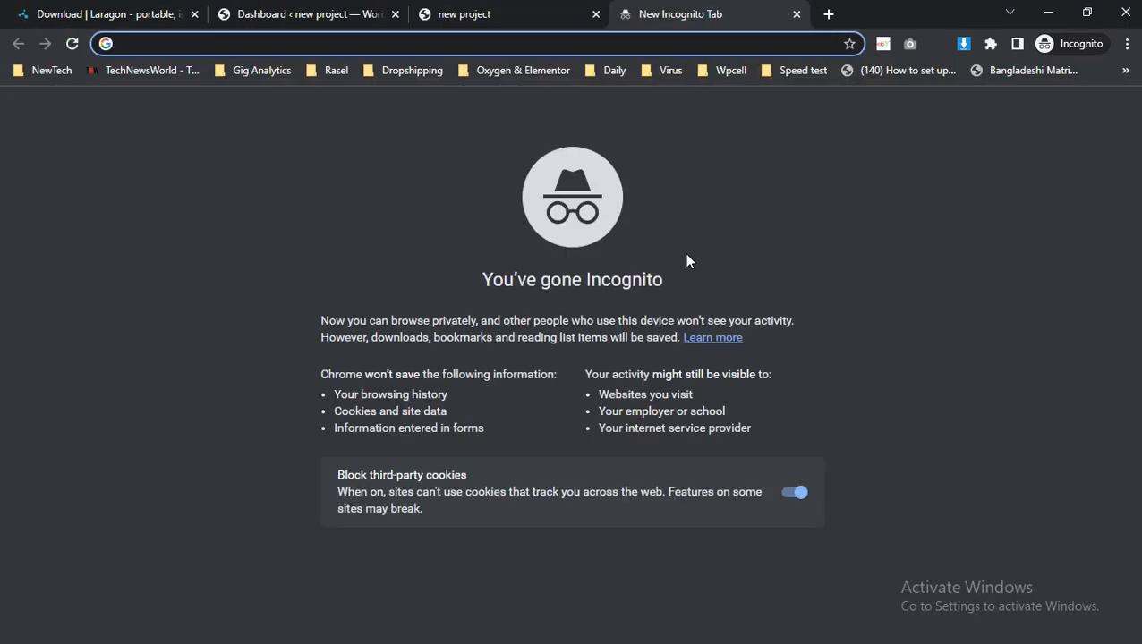
text(phpmyadmin)
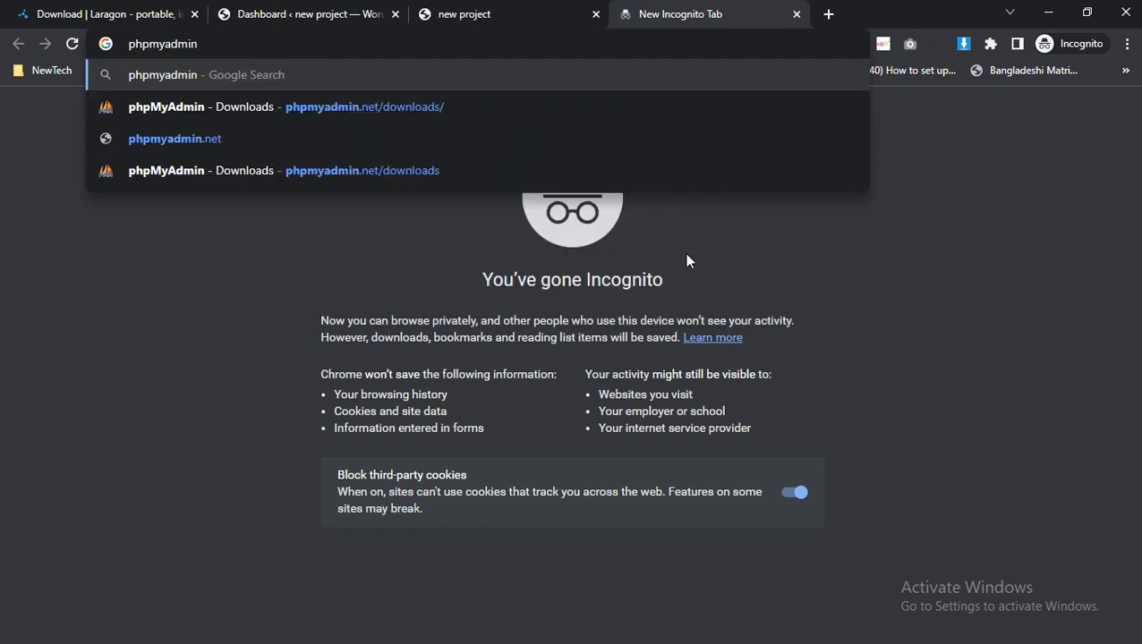
key(Down)
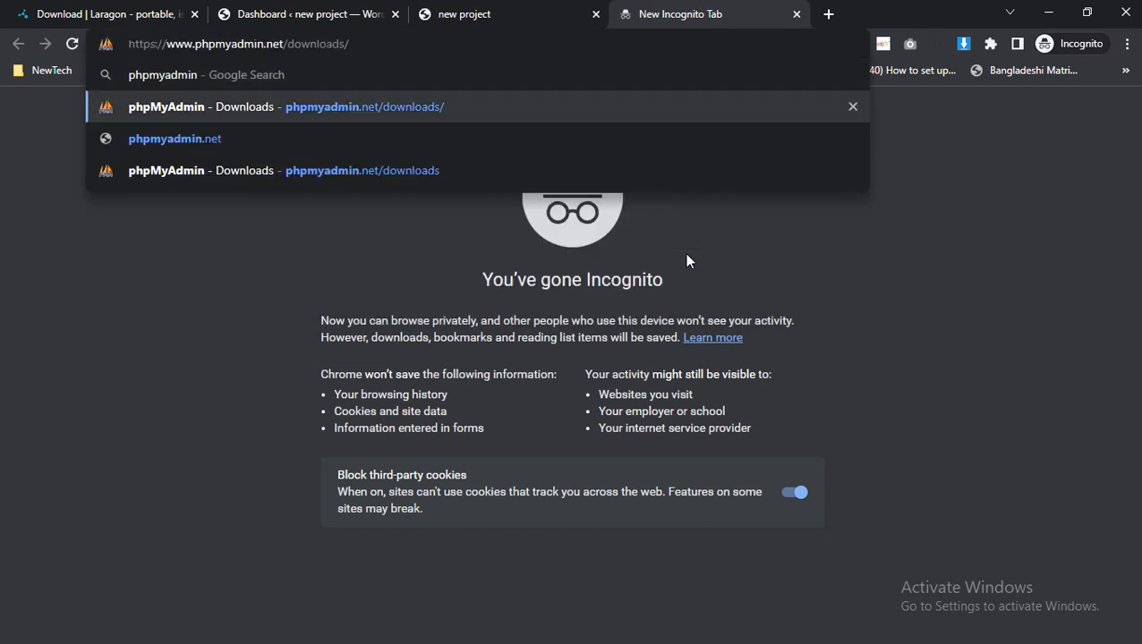
key(Return)
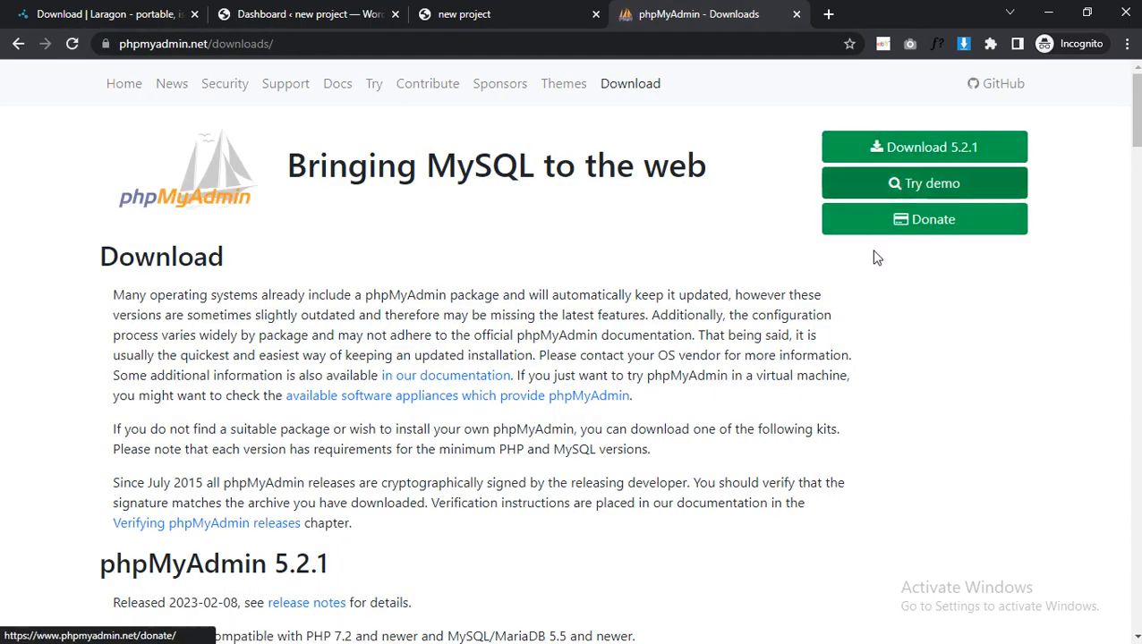
Switch to File Explorer and copy the extracted phpMyAdmin-5.2.1-all-languages folder.
key(alt+Tab)
click(881, 345)
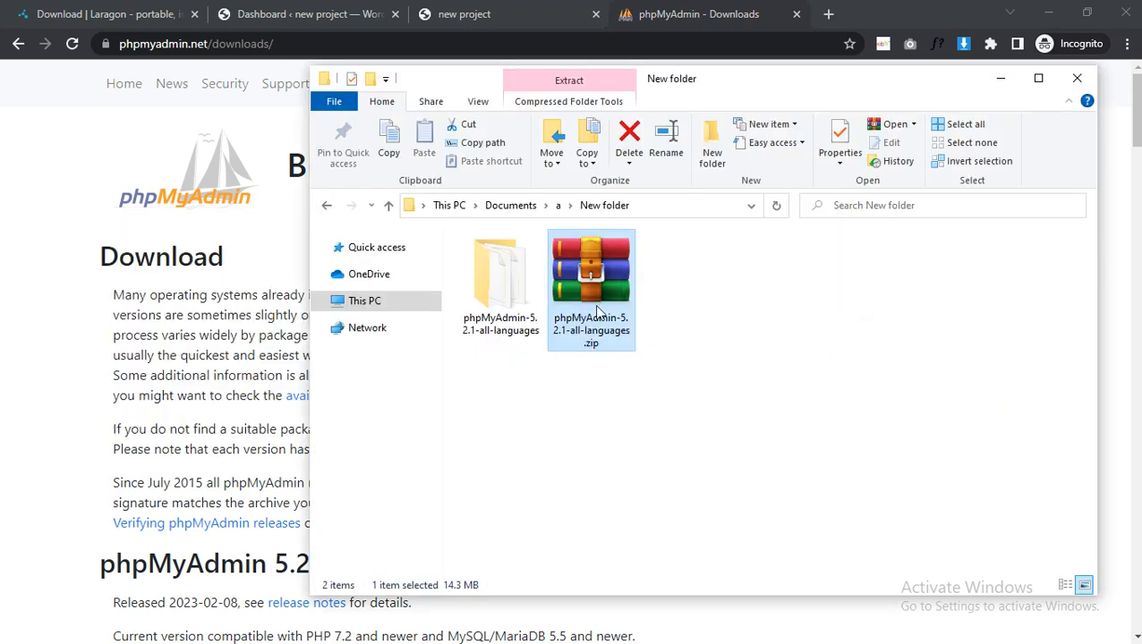
right_click(520, 313)
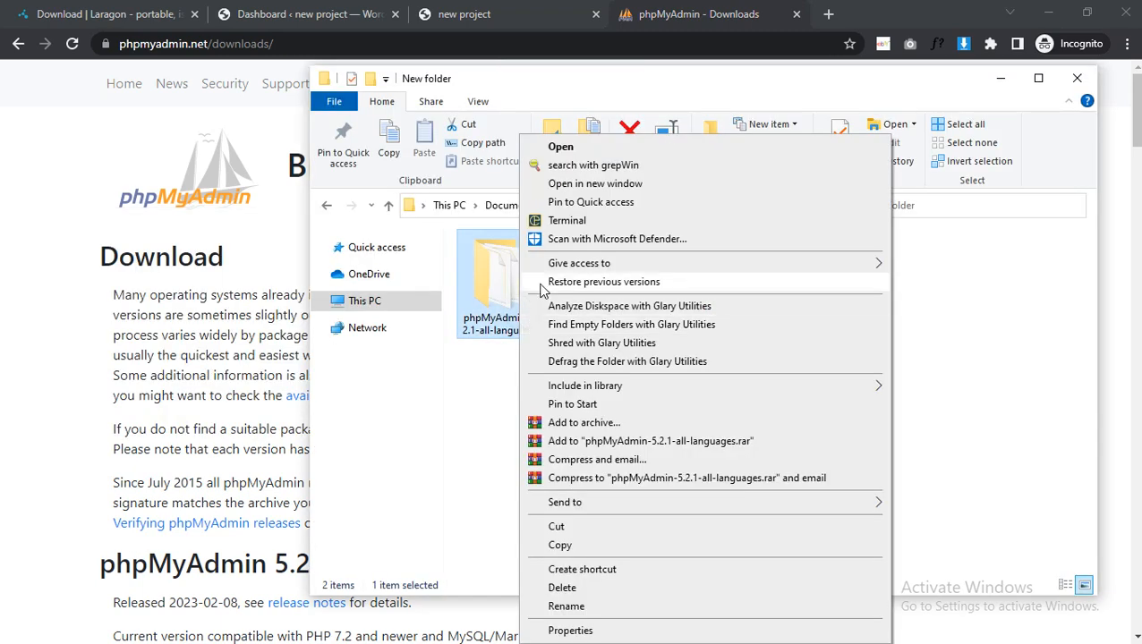
click(489, 317)
right_click(596, 300)
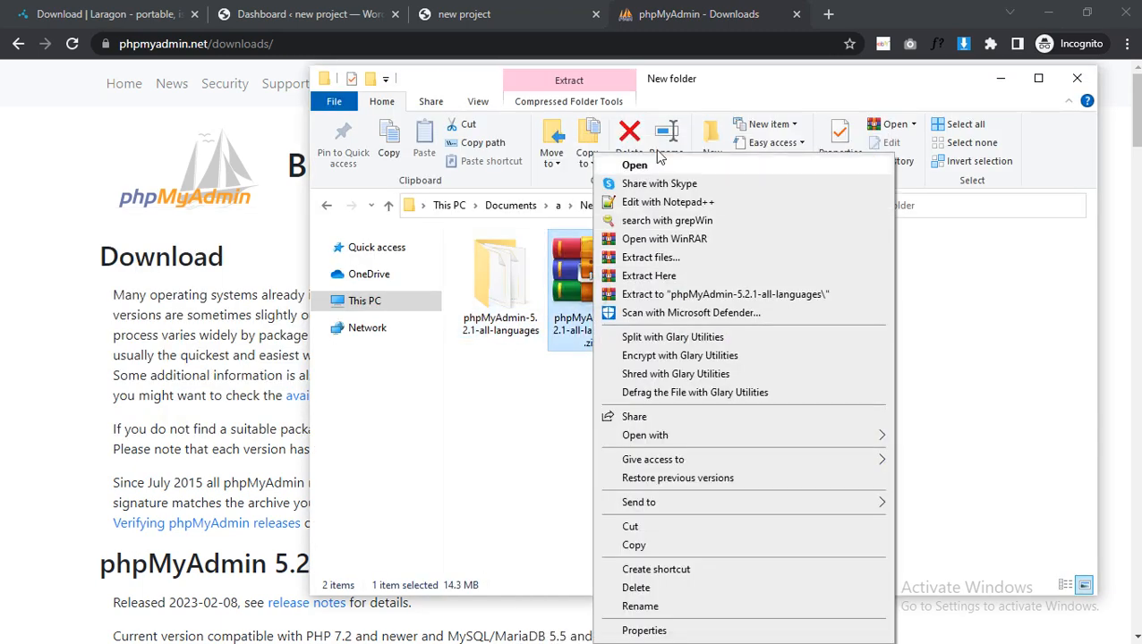
click(505, 302)
right_click(503, 302)
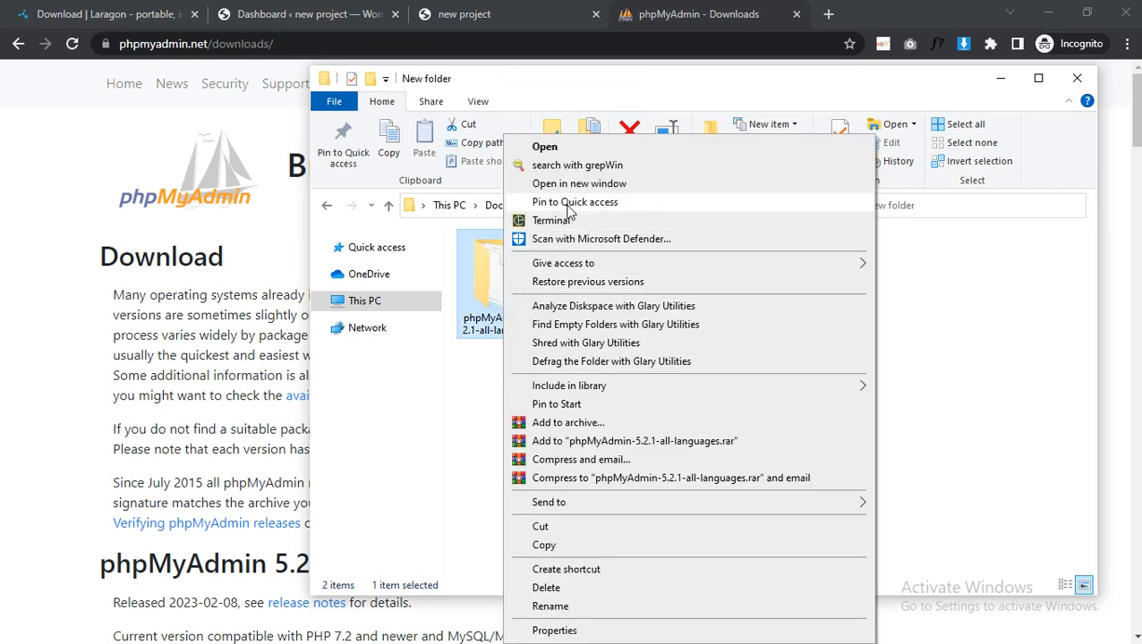
click(547, 546)
Switch to Laragon and open its www root folder.
key(alt+Tab)
key(alt+Tab)
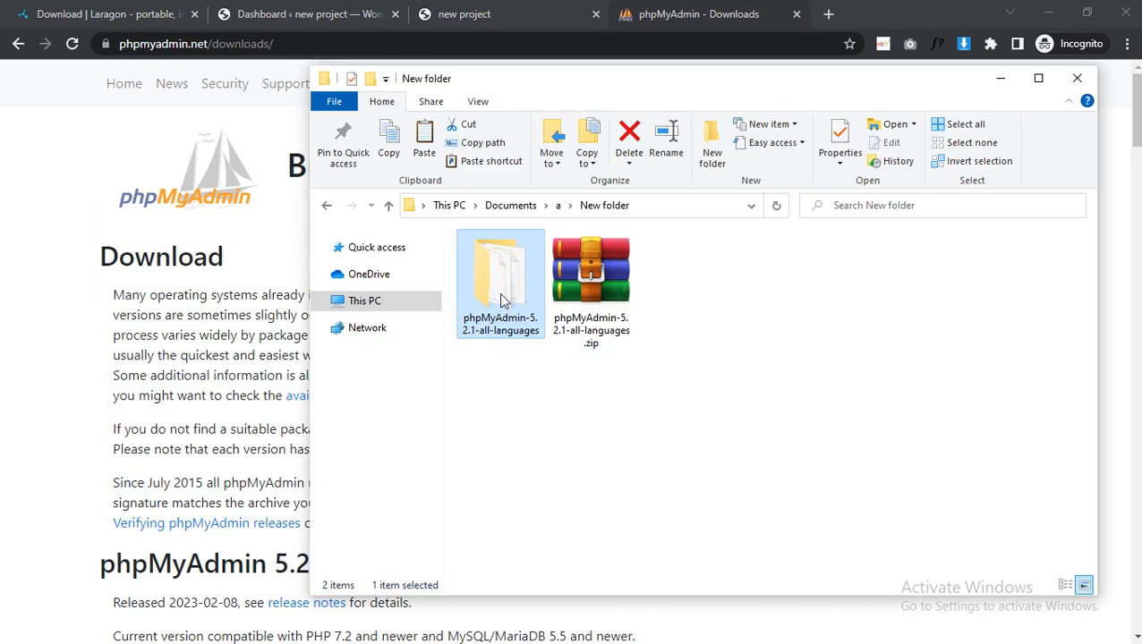
key(alt+Tab)
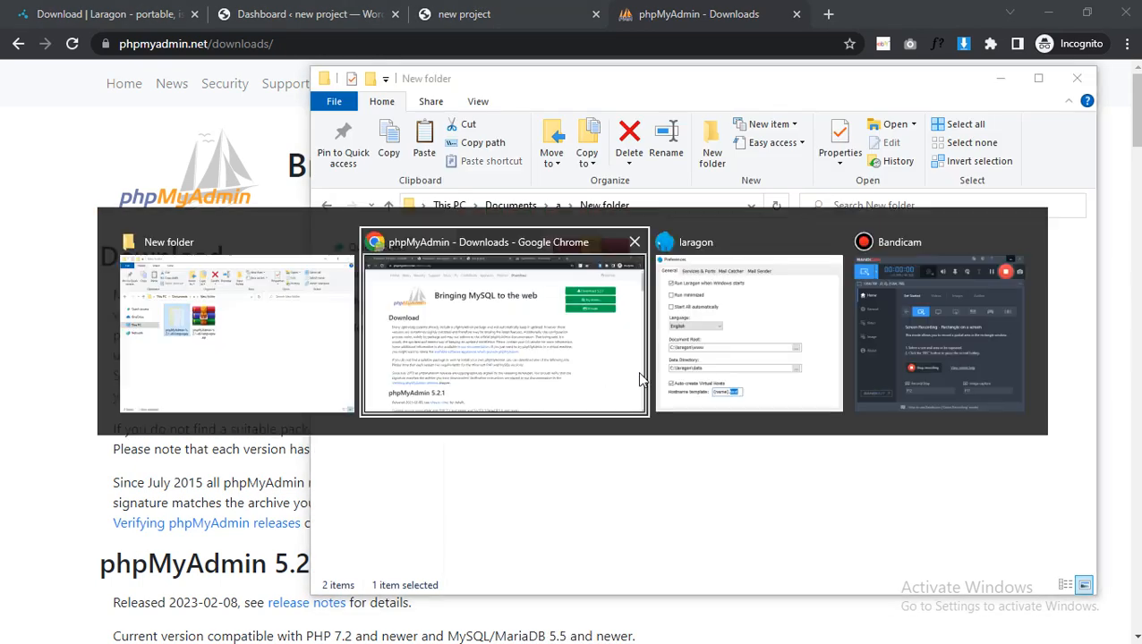
click(710, 367)
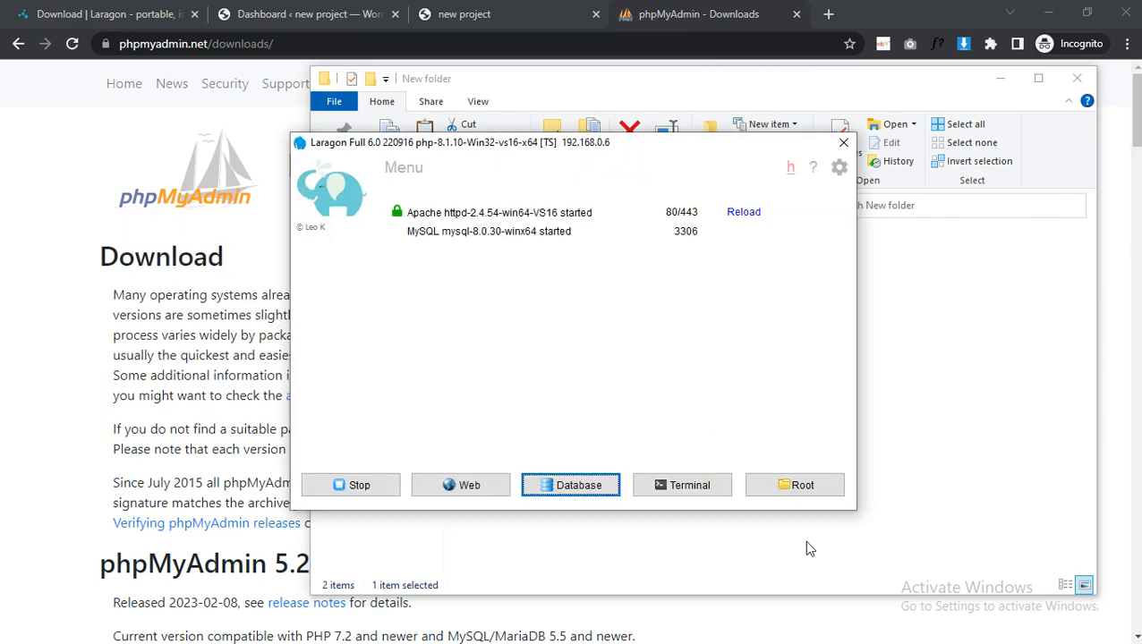
click(814, 495)
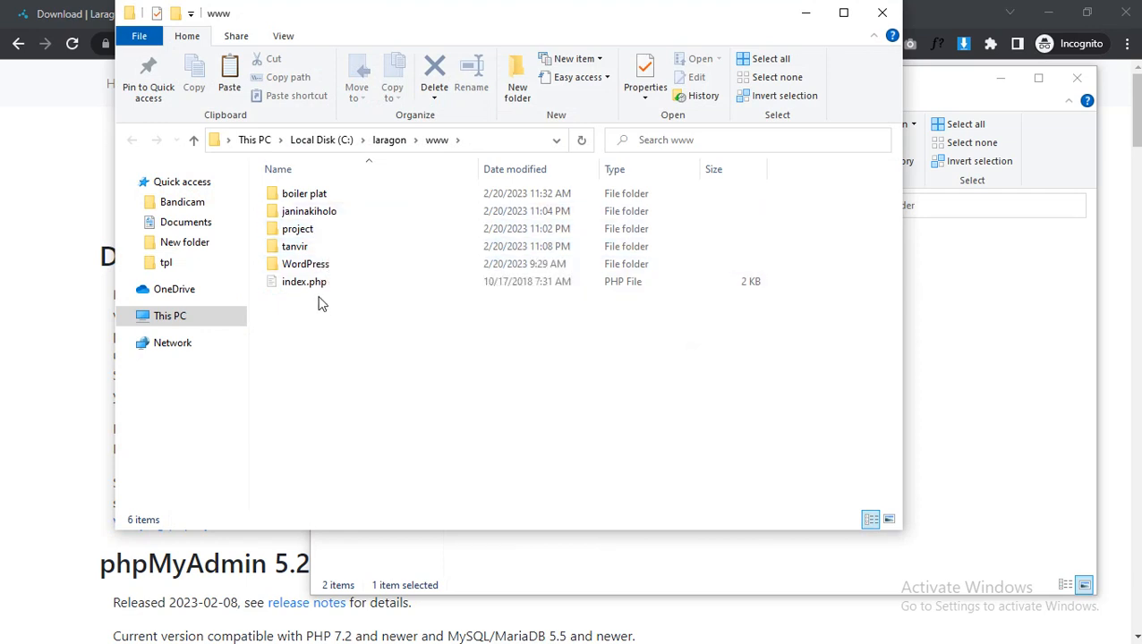
Look through the new site's folder and its wp-content subfolder, and return to the www folder.
click(315, 256)
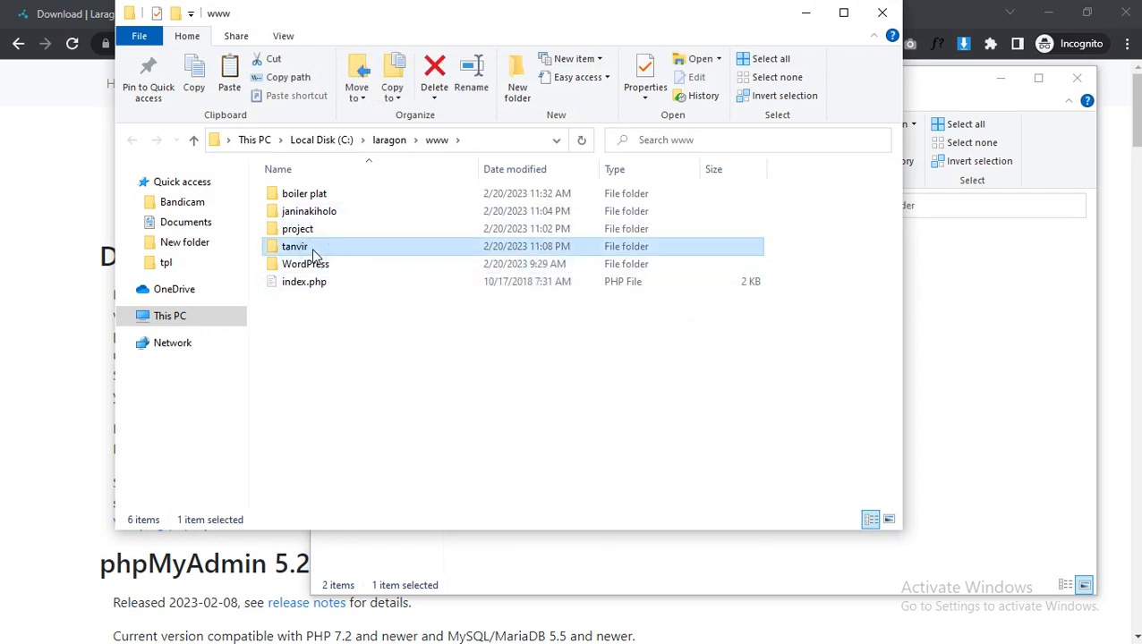
double_click(307, 249)
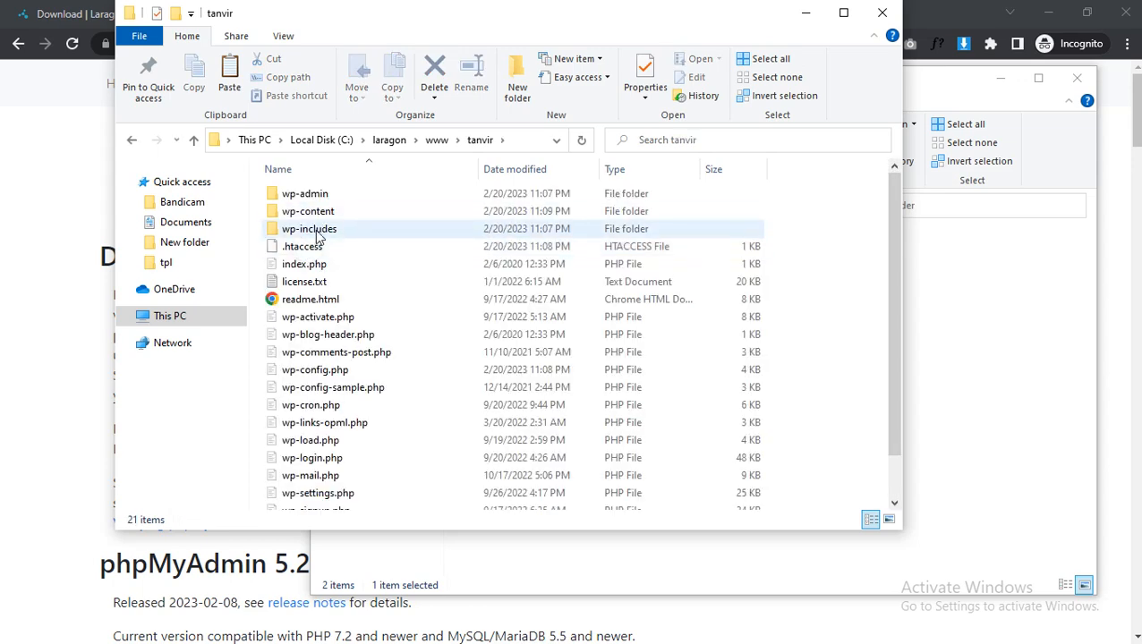
double_click(326, 212)
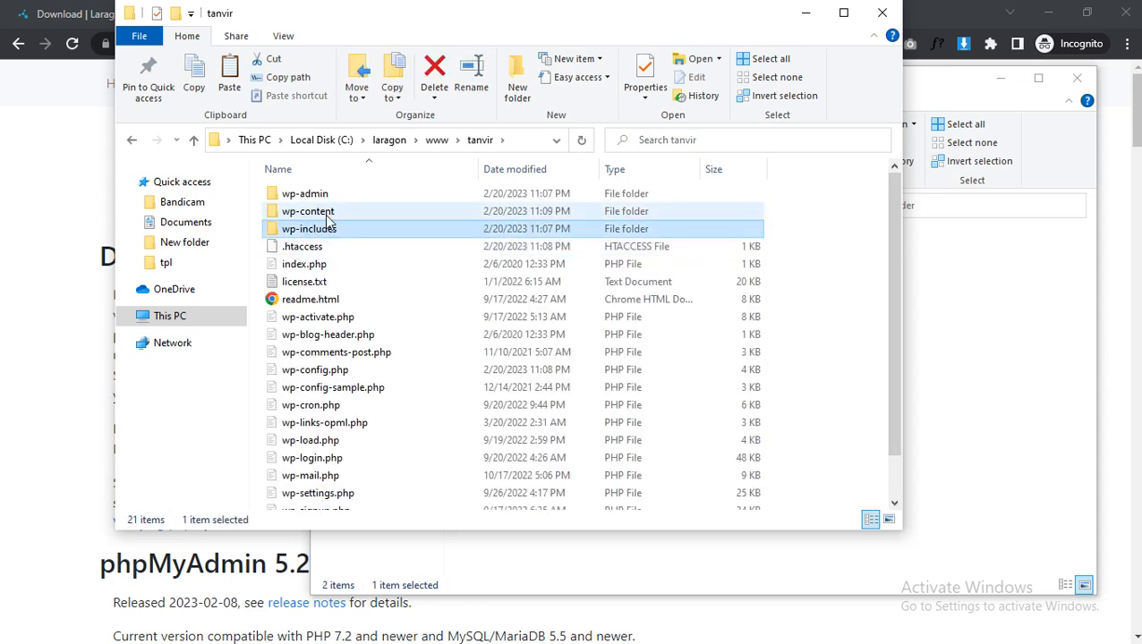
click(127, 139)
click(127, 139)
Cut the extracted phpMyAdmin-5.2.1-all-languages folder from the New folder window.
key(alt+Tab)
key(alt+Tab)
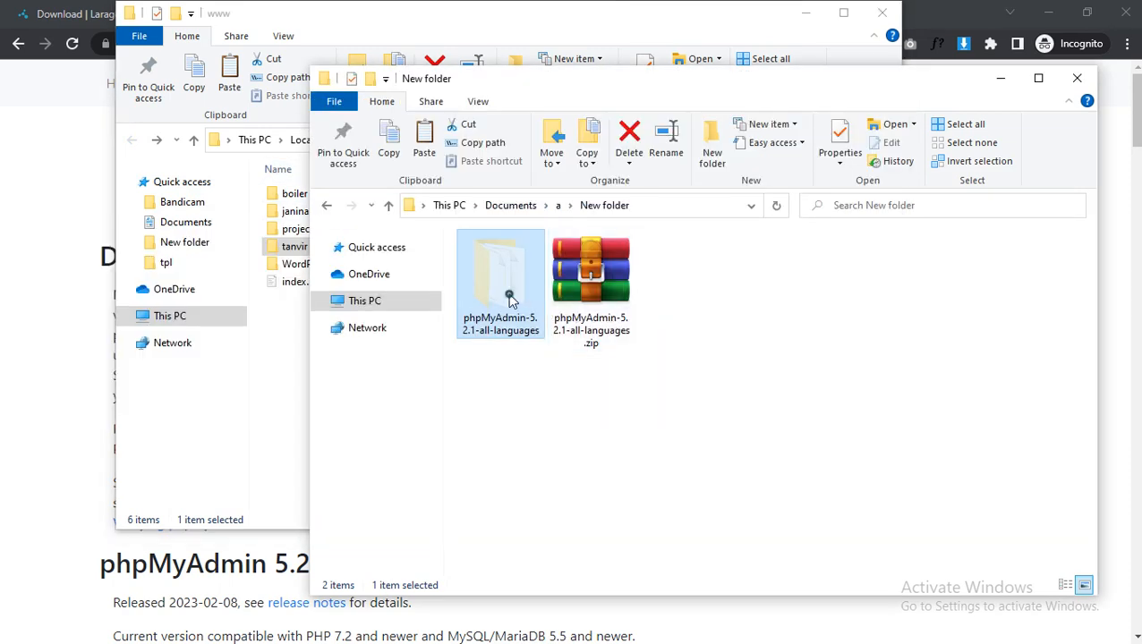
right_click(510, 300)
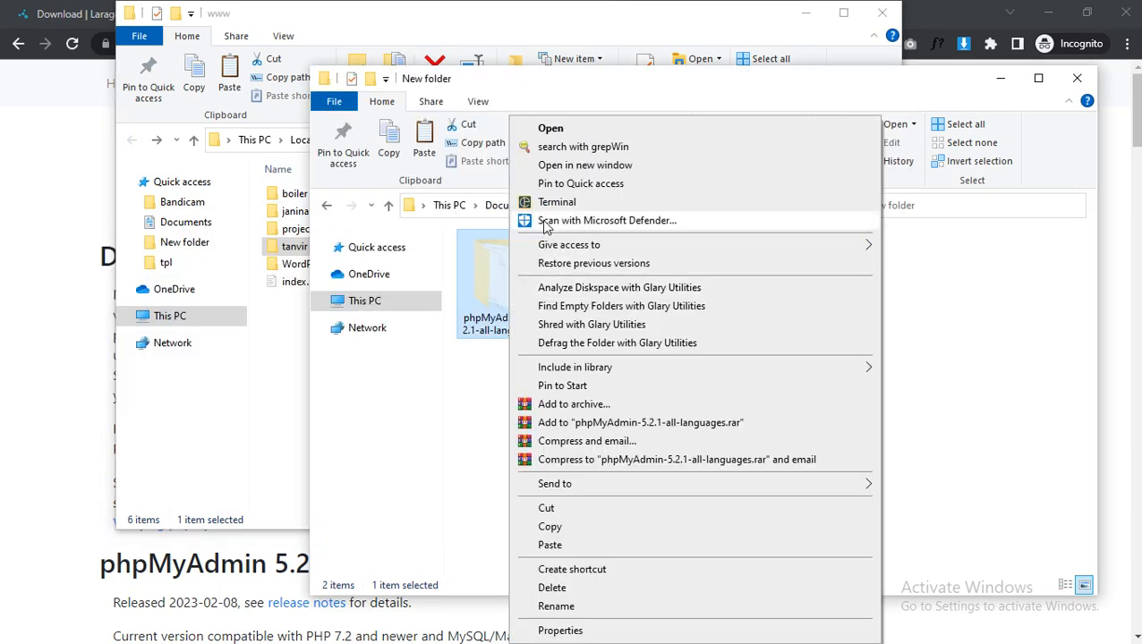
click(562, 509)
Paste the phpMyAdmin-5.2.1-all-languages folder into laragon\etc\apps.
key(alt+Tab)
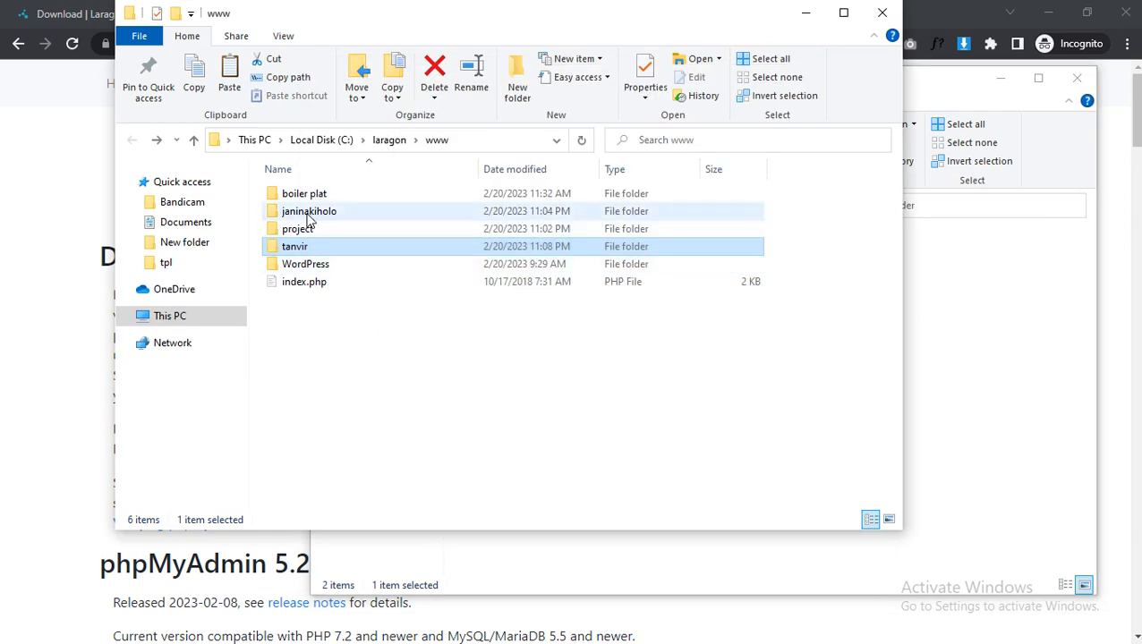
click(392, 145)
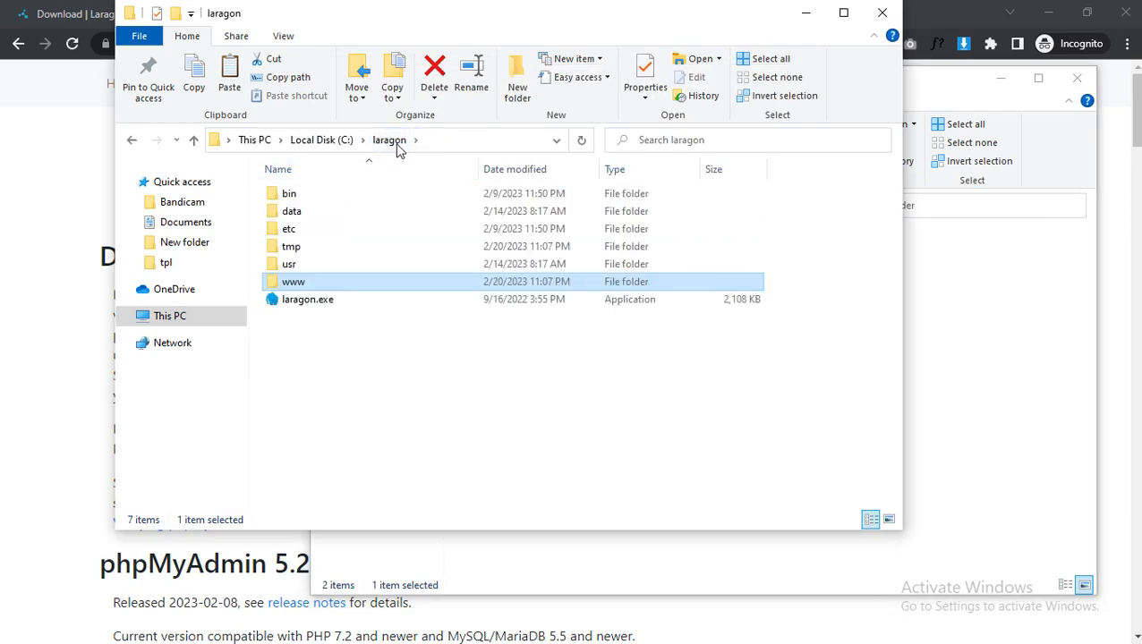
double_click(322, 229)
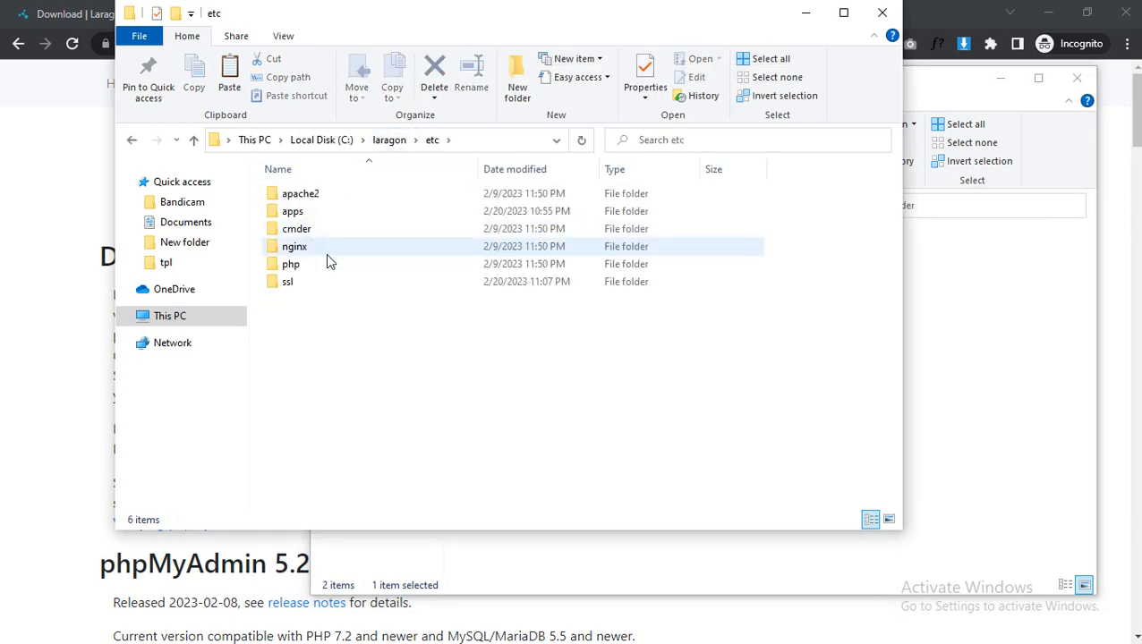
double_click(299, 212)
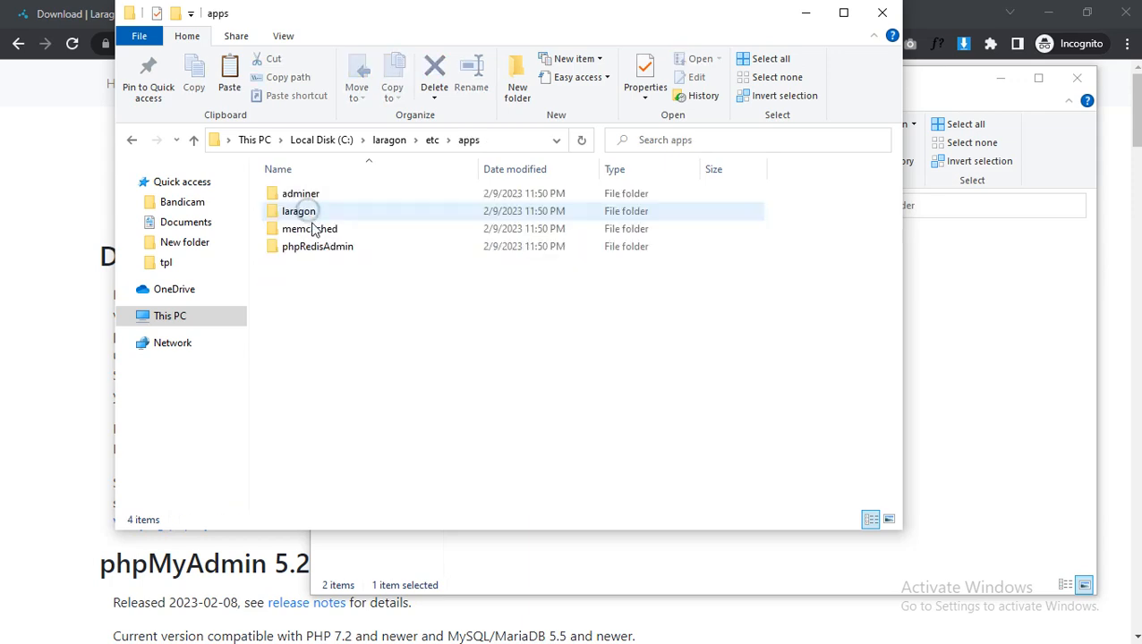
right_click(320, 288)
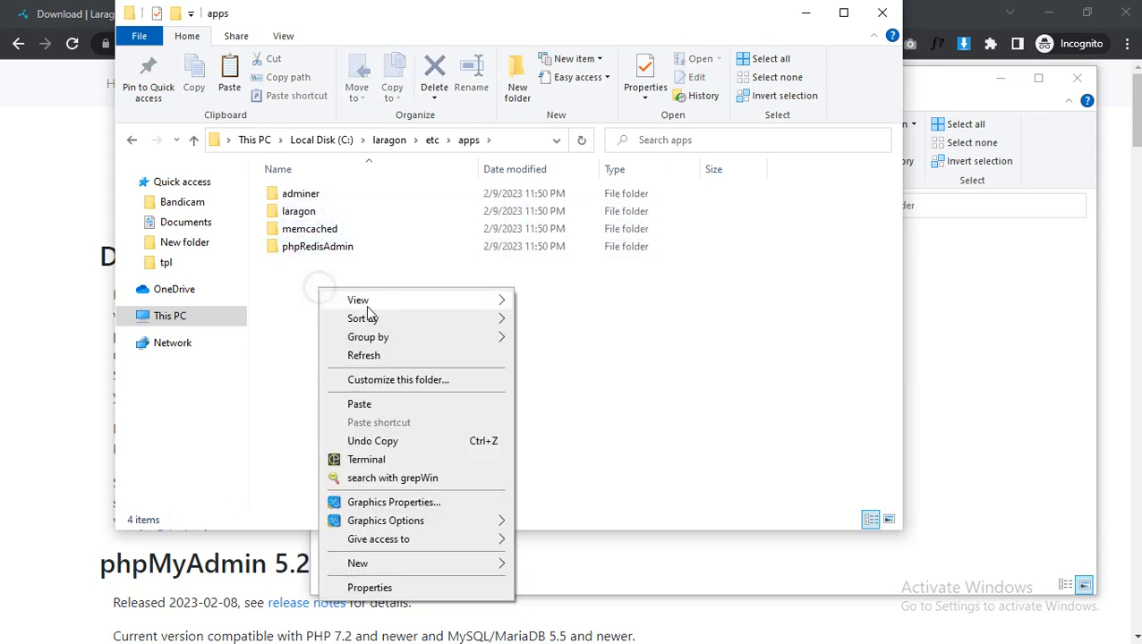
click(358, 405)
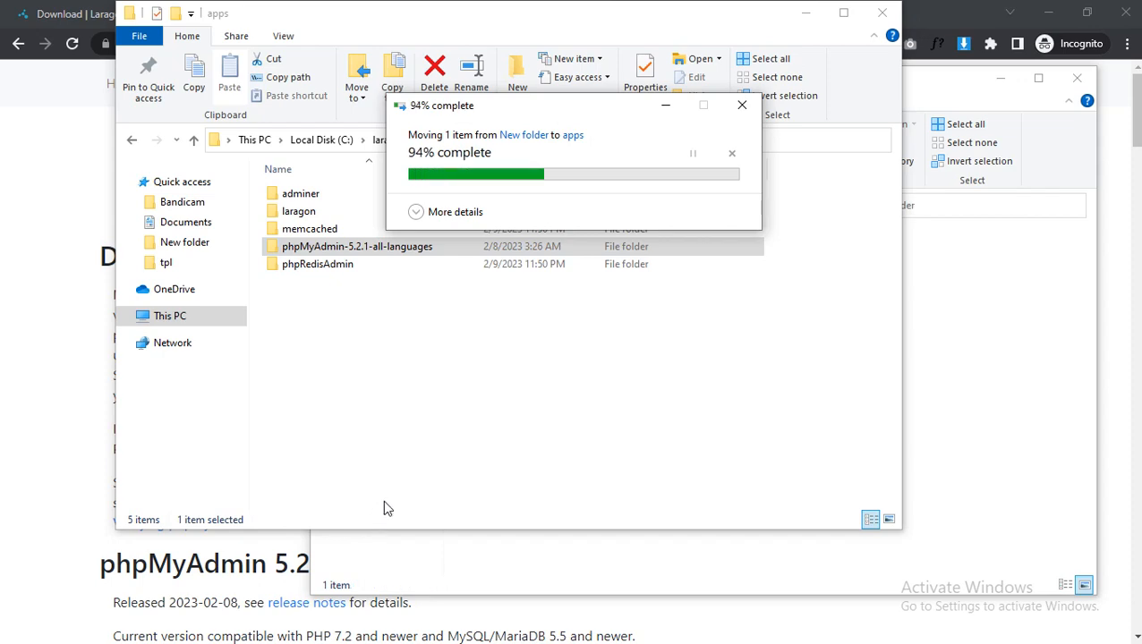
Switch to Chrome and load localhost/phpmyadmin in the new project site's tab.
click(81, 217)
click(456, 25)
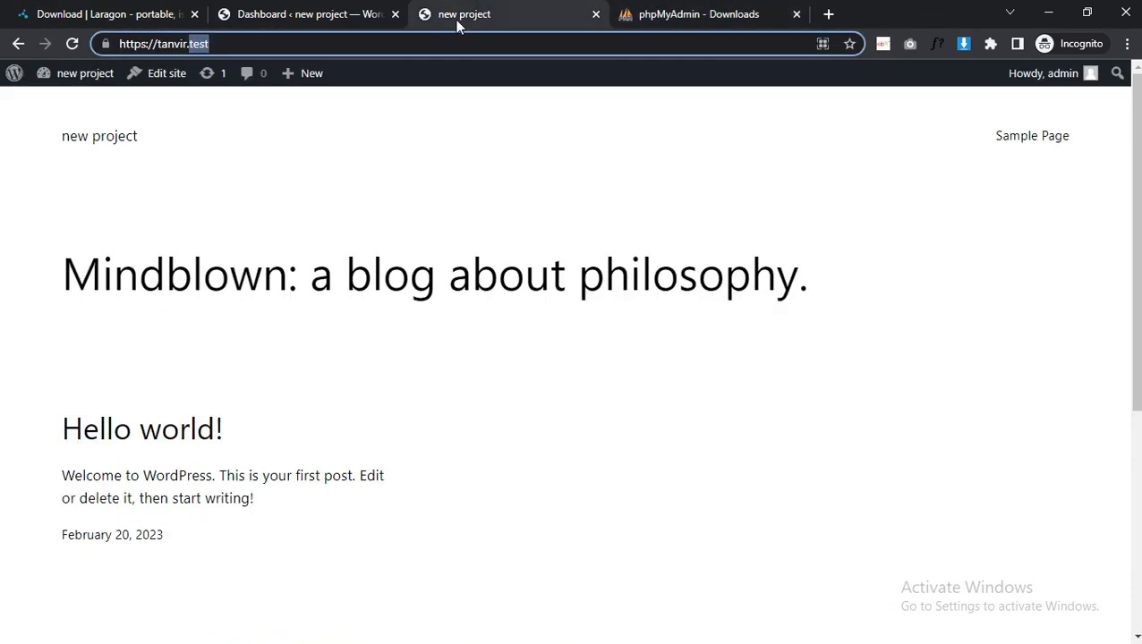
click(412, 52)
text(localhopst)
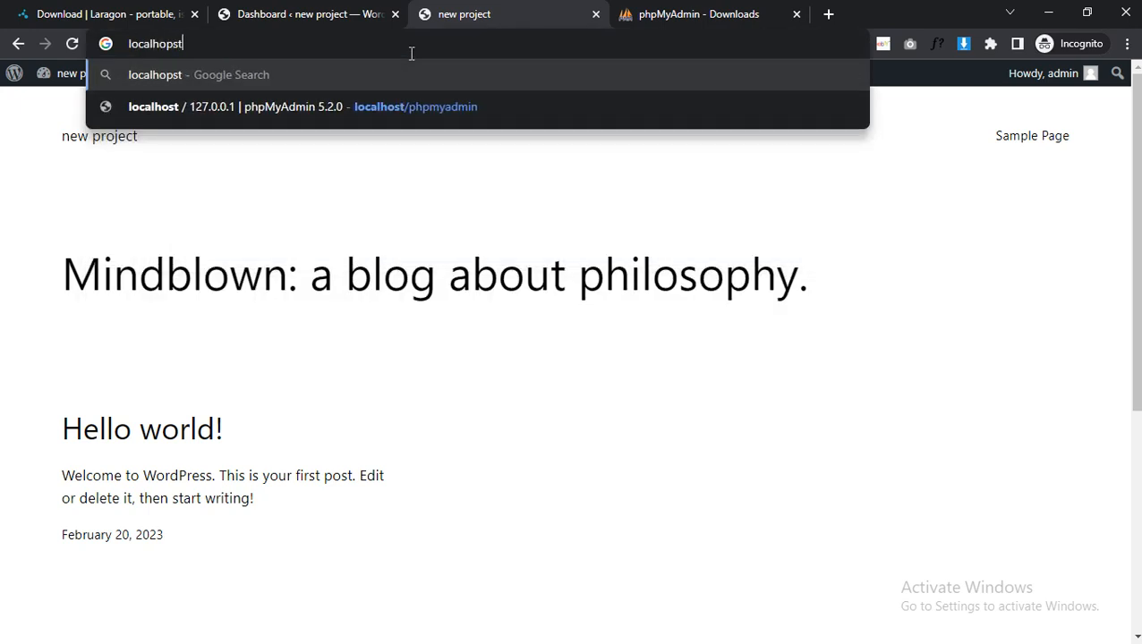
key(Down)
key(Return)
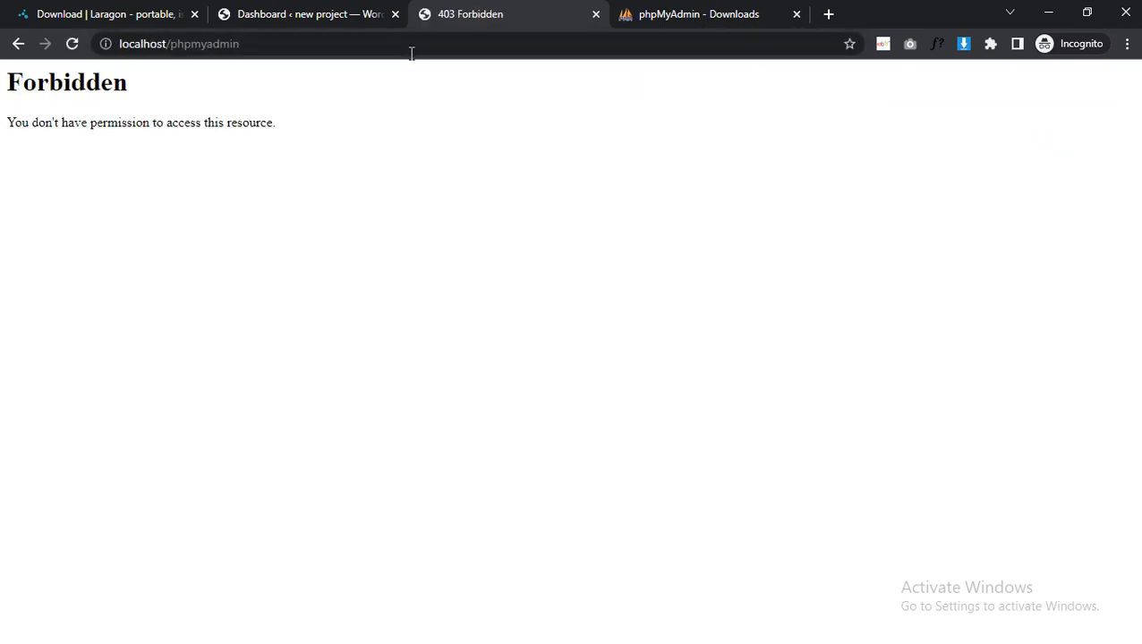
triple_click(67, 119)
key(alt+Tab)
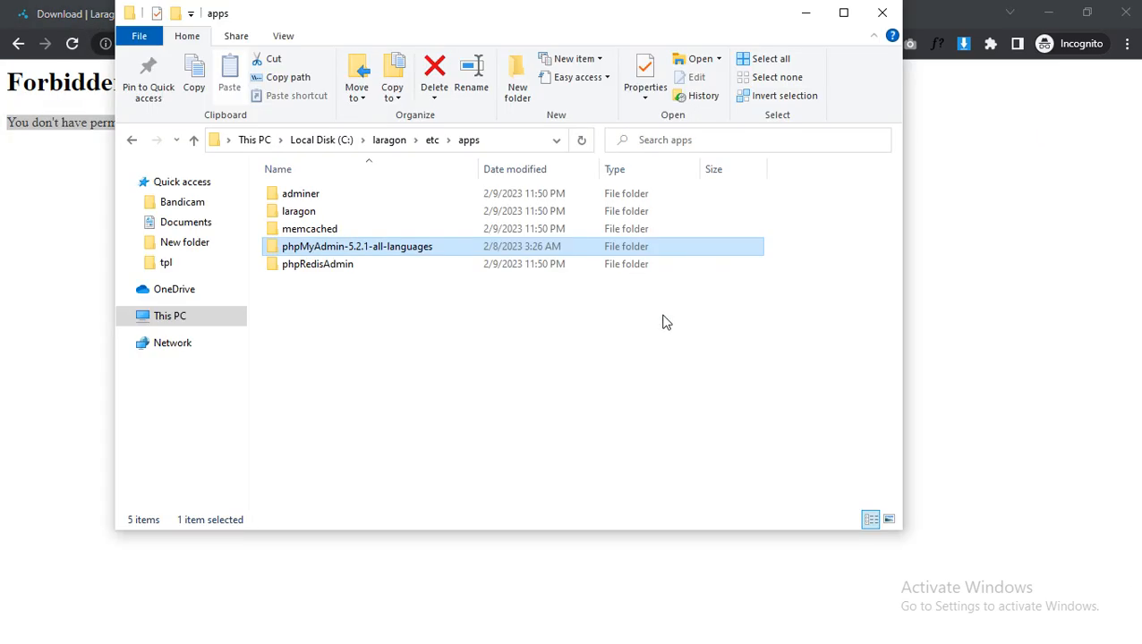
key(alt+Tab)
click(790, 379)
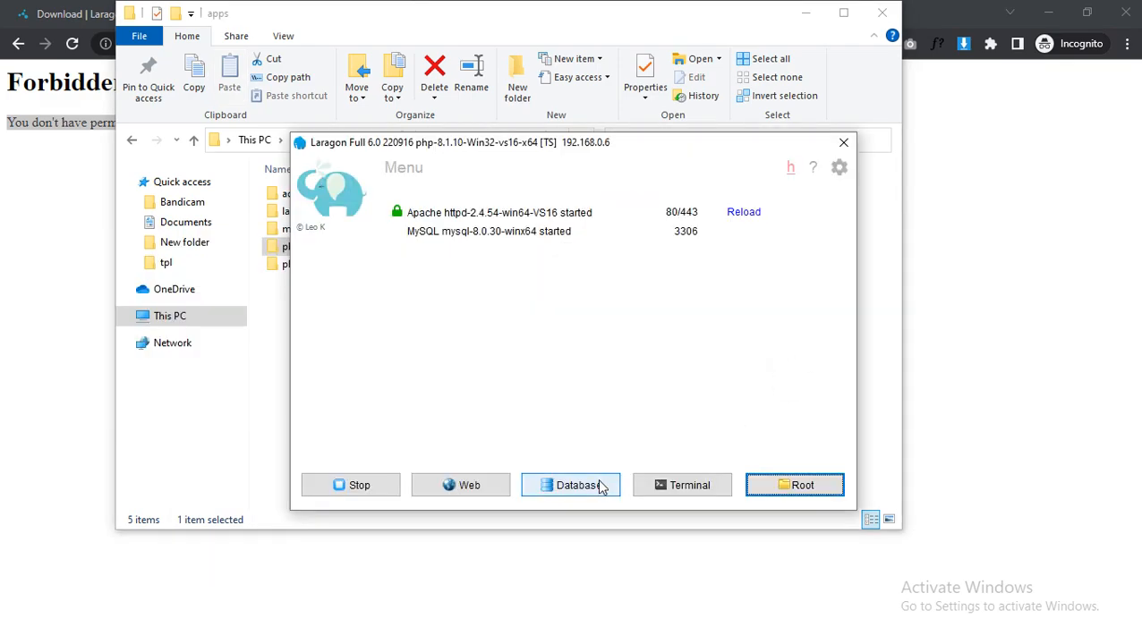
click(598, 487)
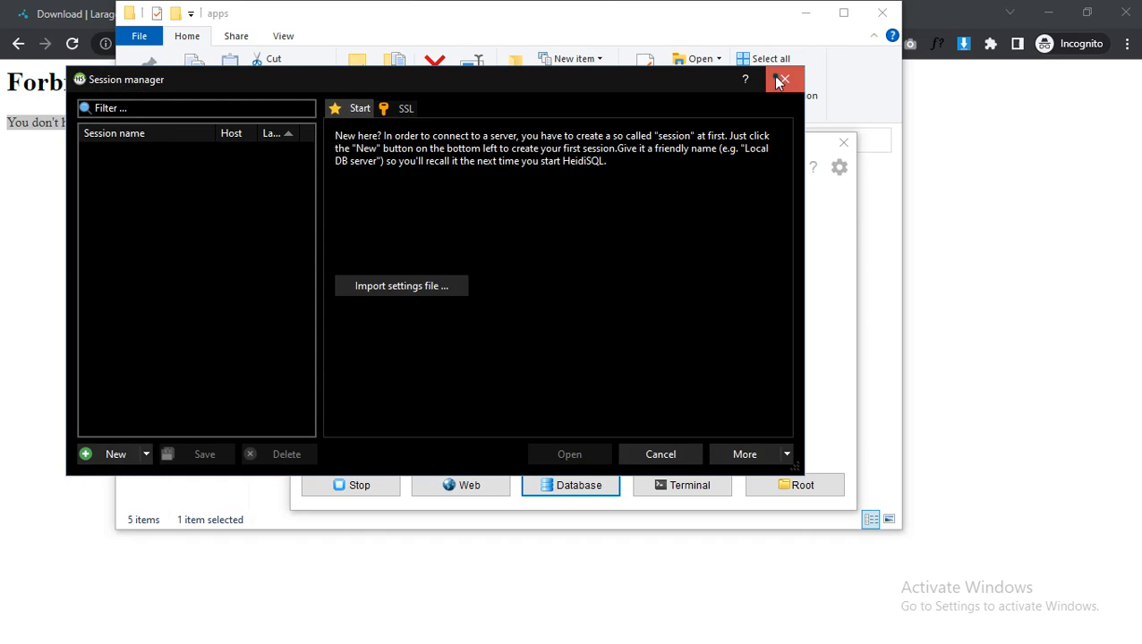
click(781, 81)
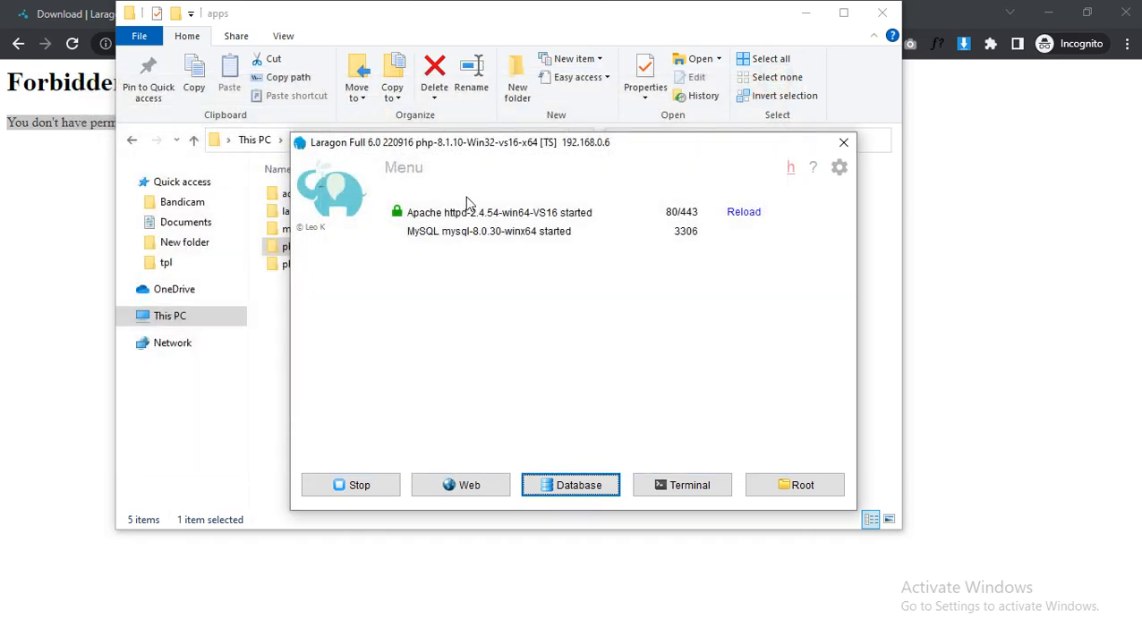
Switch to File Explorer and rename the phpMyAdmin-5.2.1-all-languages folder in apps as phpMyAdmin.
key(alt+Tab)
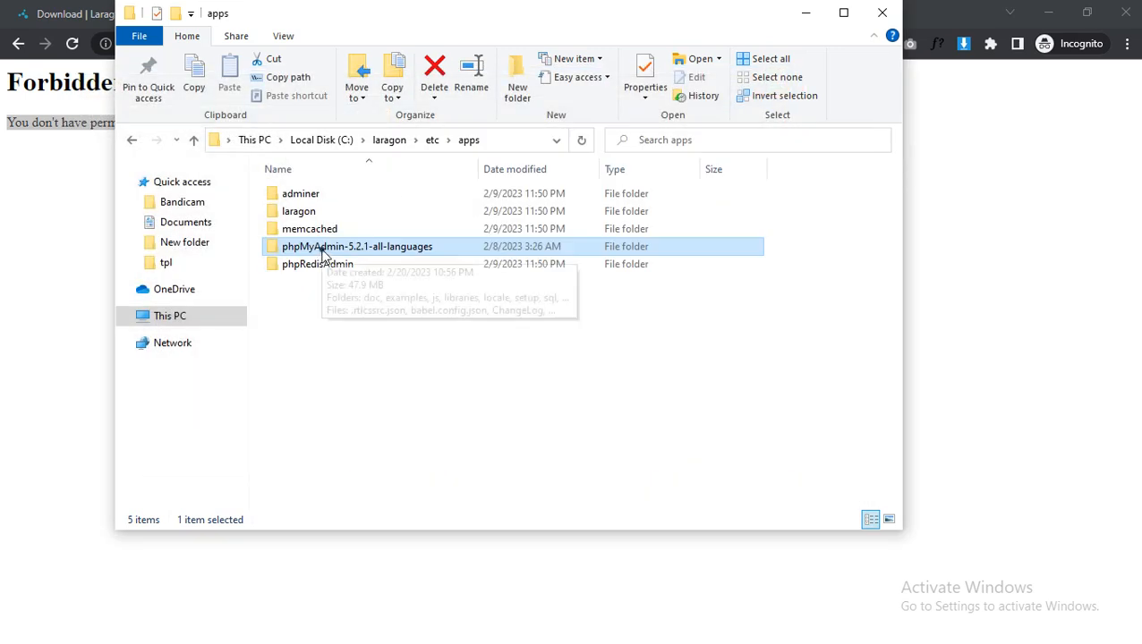
click(321, 249)
click(322, 248)
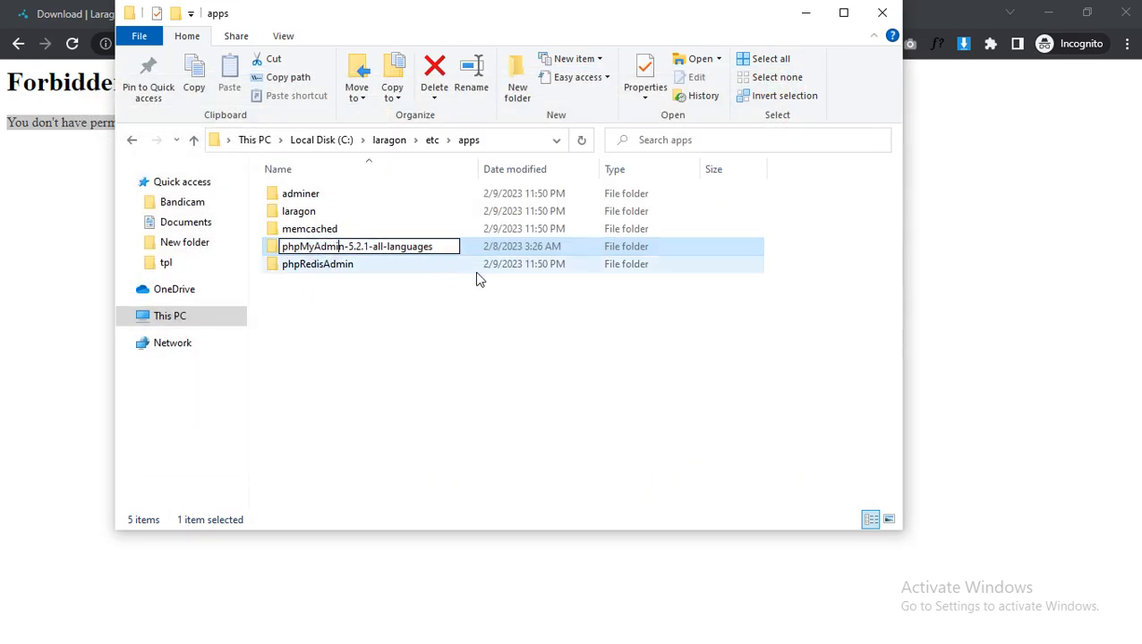
key(shift+End)
key(Delete)
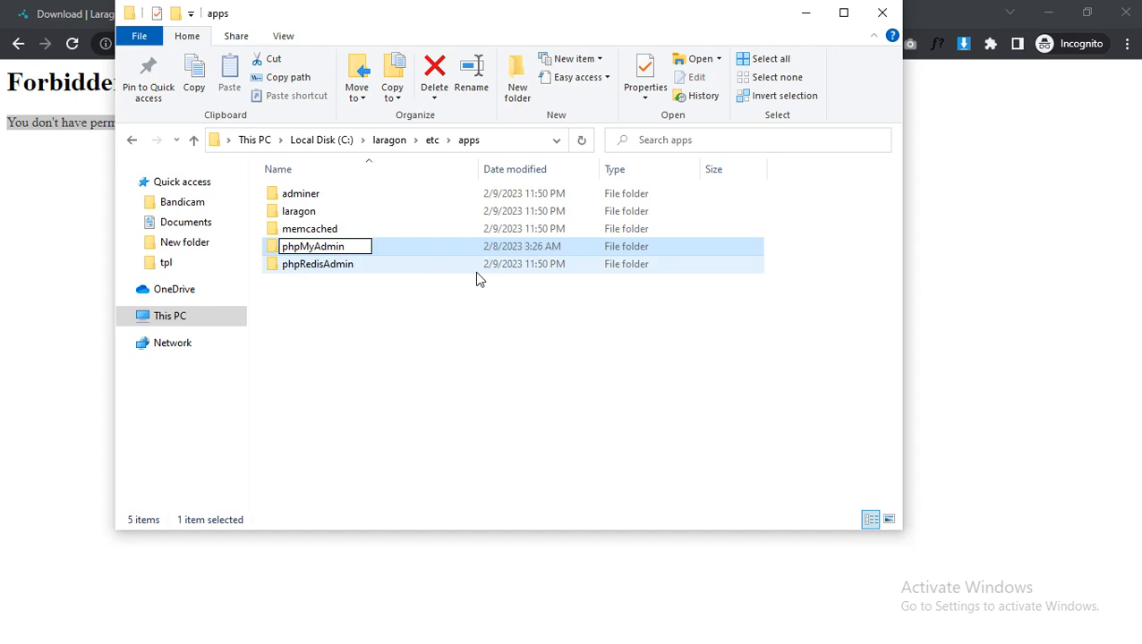
key(Return)
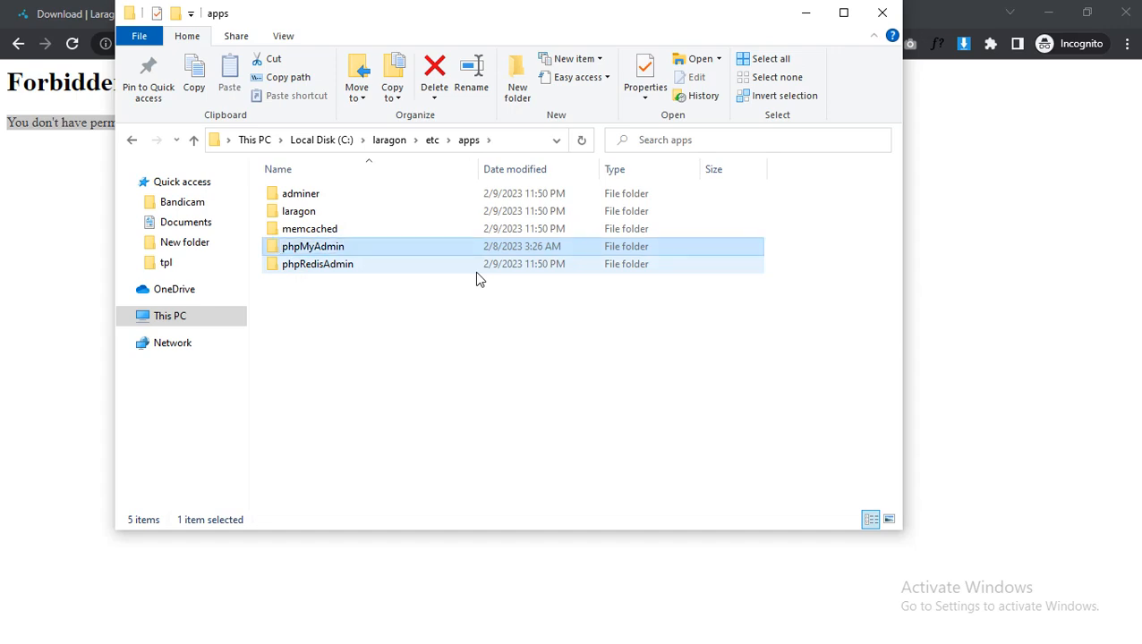
Switch to Chrome and reload the localhost/phpmyadmin page.
click(71, 43)
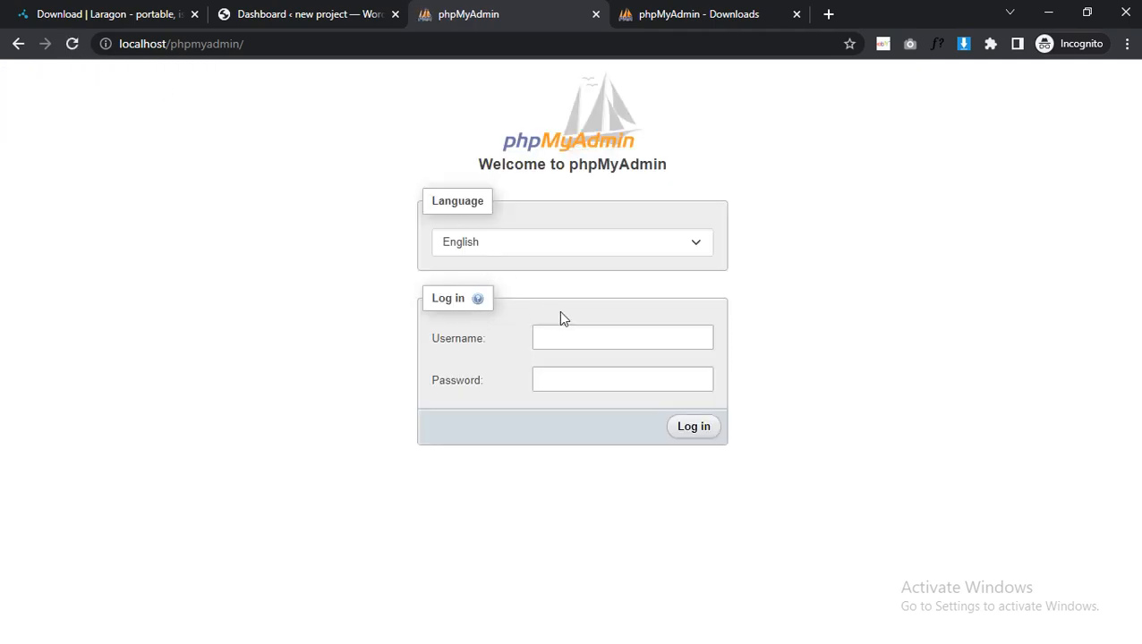
click(583, 340)
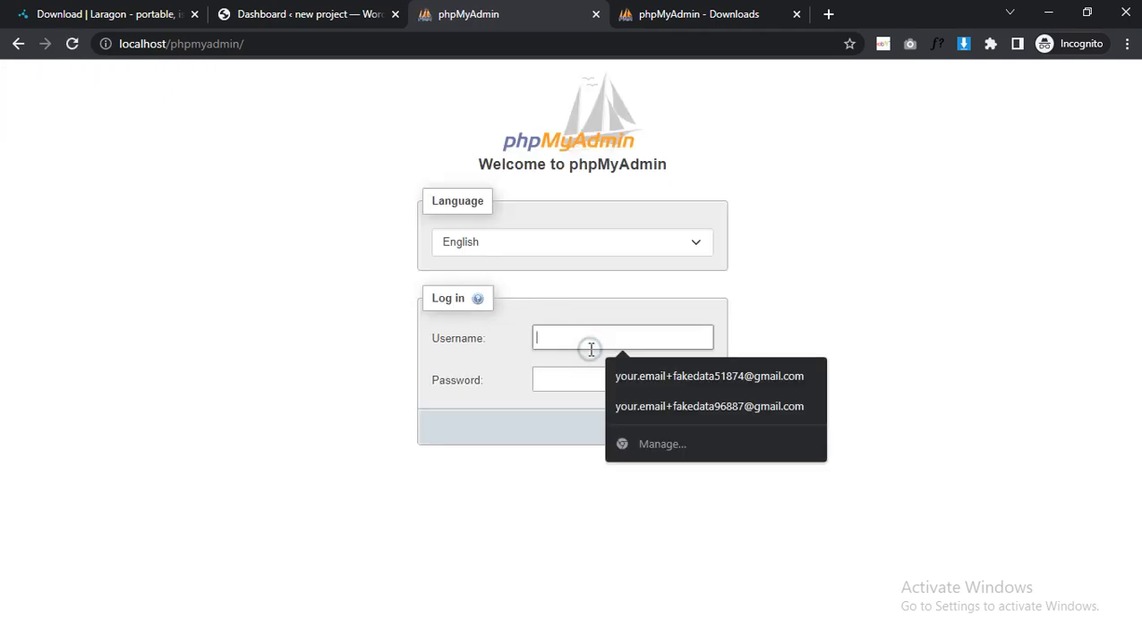
click(831, 323)
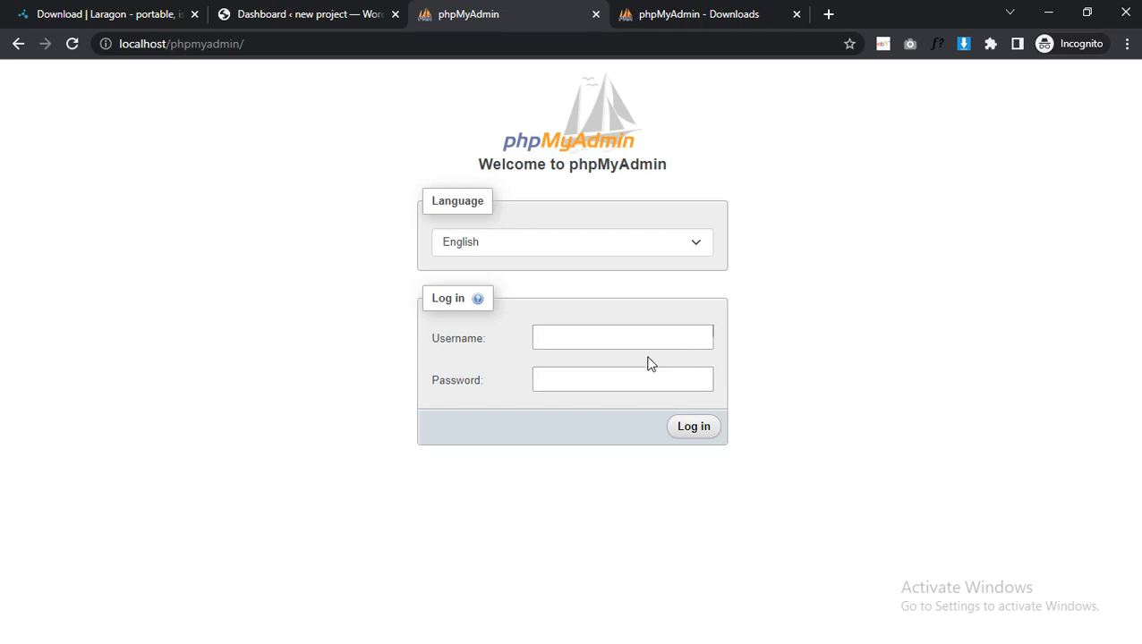
Switch to Laragon, stop the running Apache and MySQL services, and start them again.
key(alt+Tab)
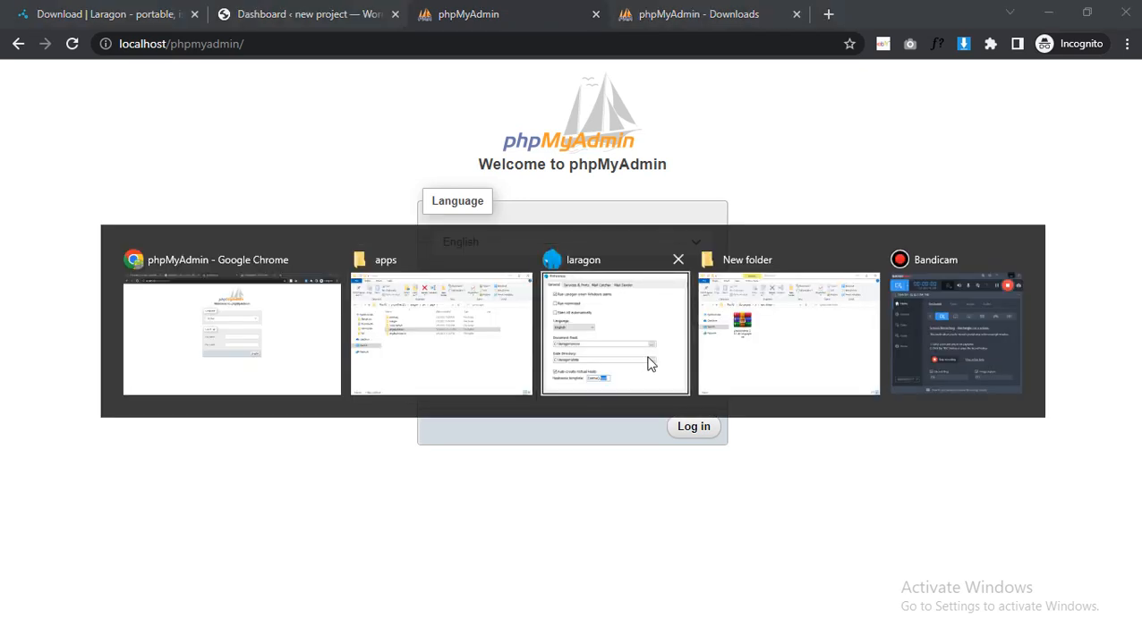
click(648, 364)
key(alt+Tab)
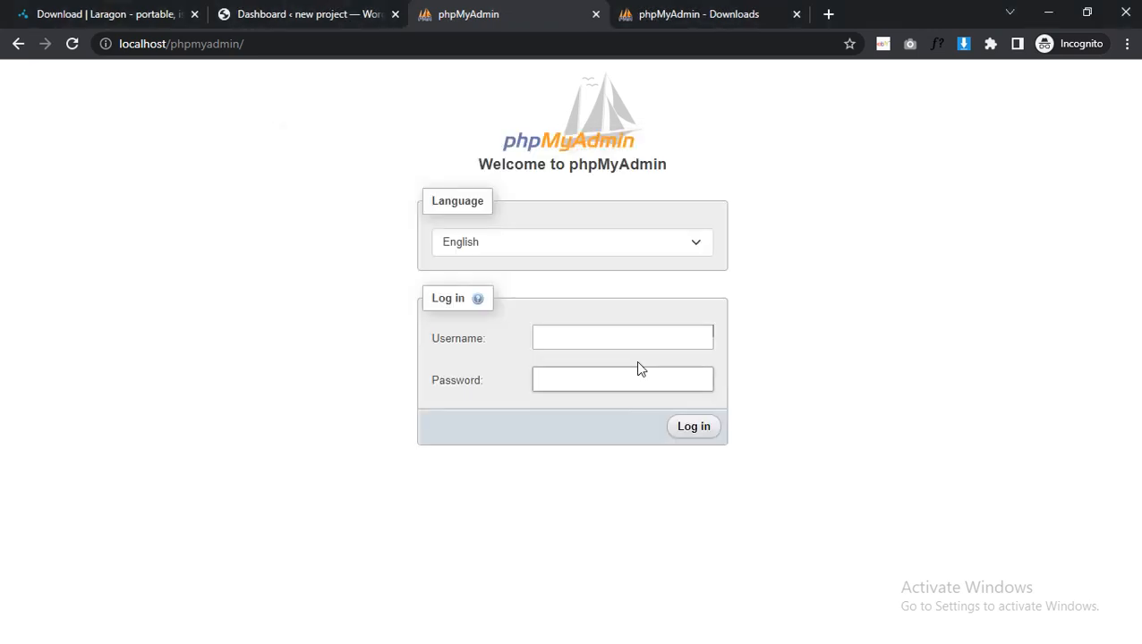
click(652, 343)
key(alt+Tab)
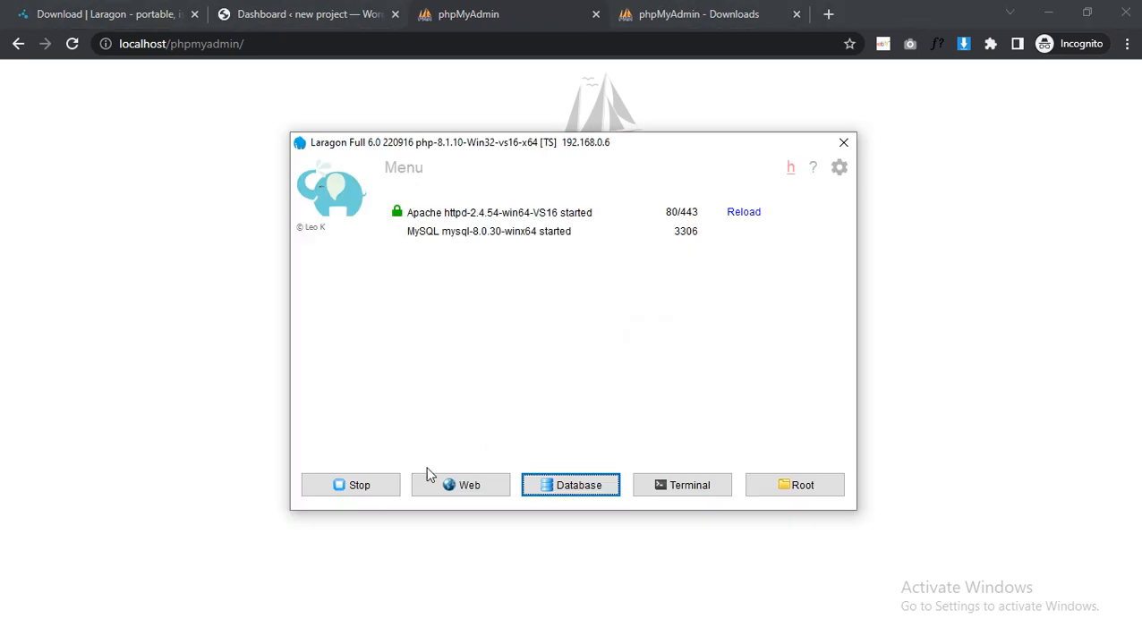
click(375, 487)
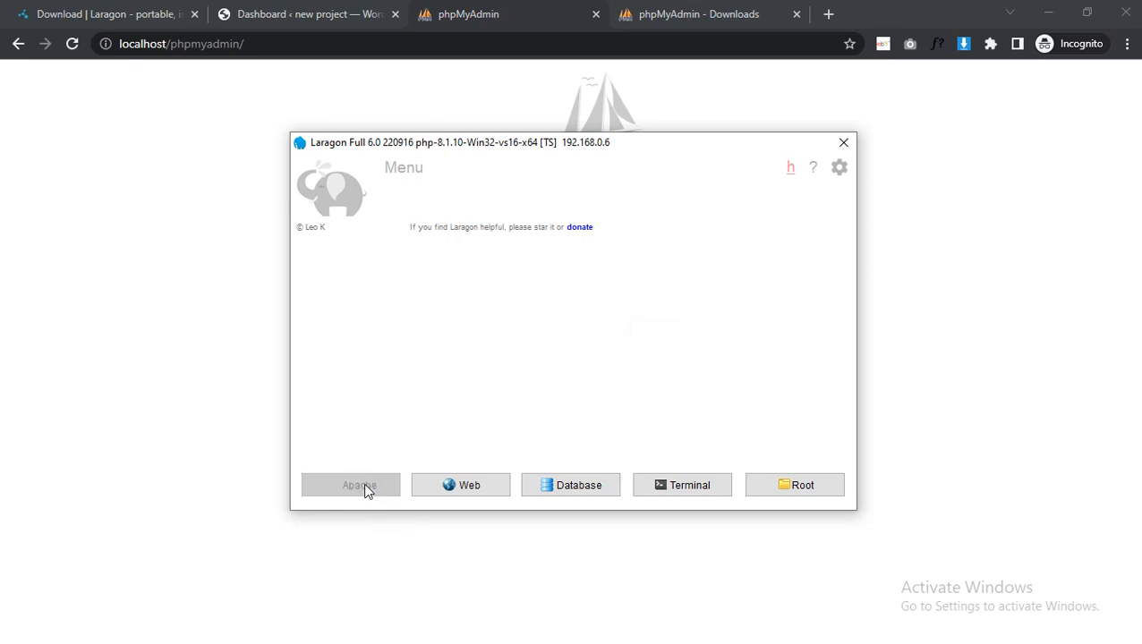
click(367, 487)
Return to Chrome, log in to phpMyAdmin as root with the password left blank, and open the new WordPress site's database.
click(201, 448)
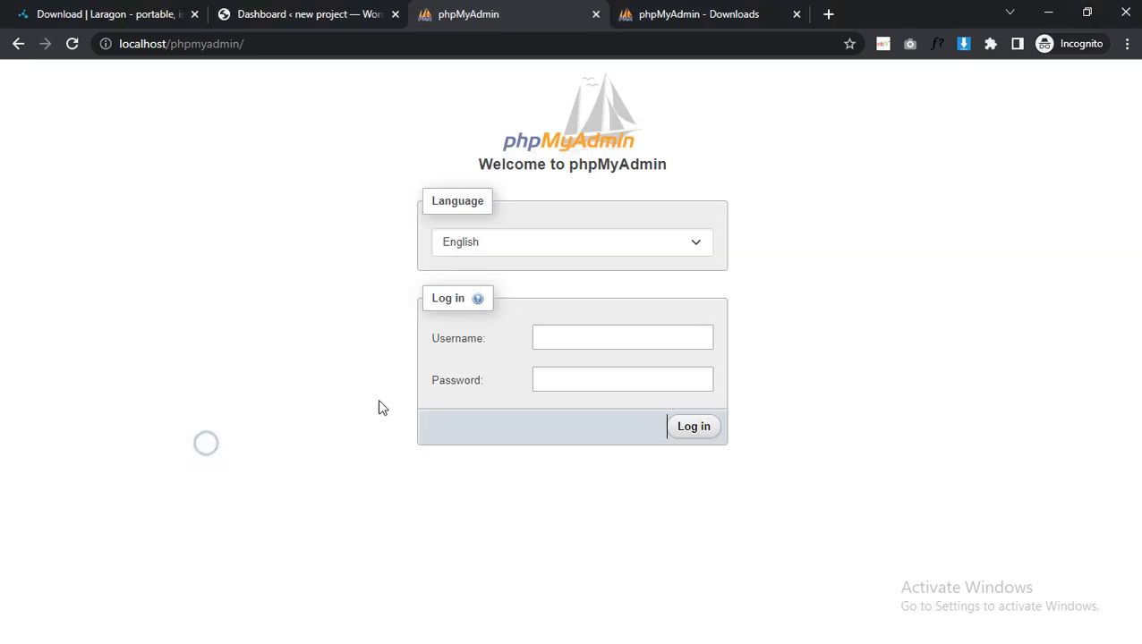
click(585, 339)
text(root)
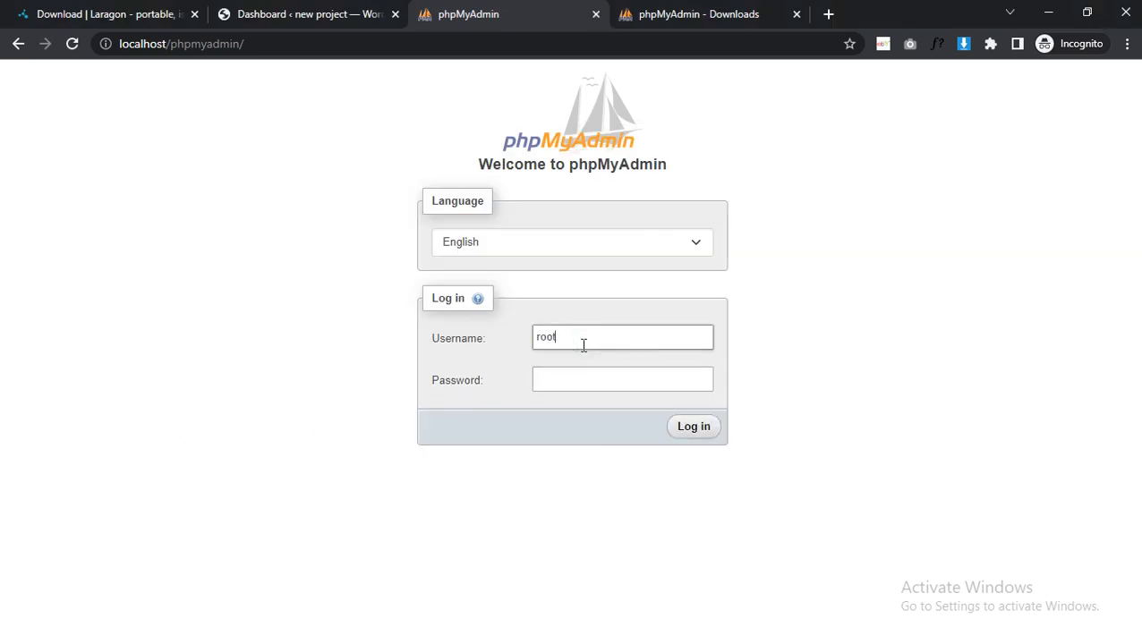
click(688, 430)
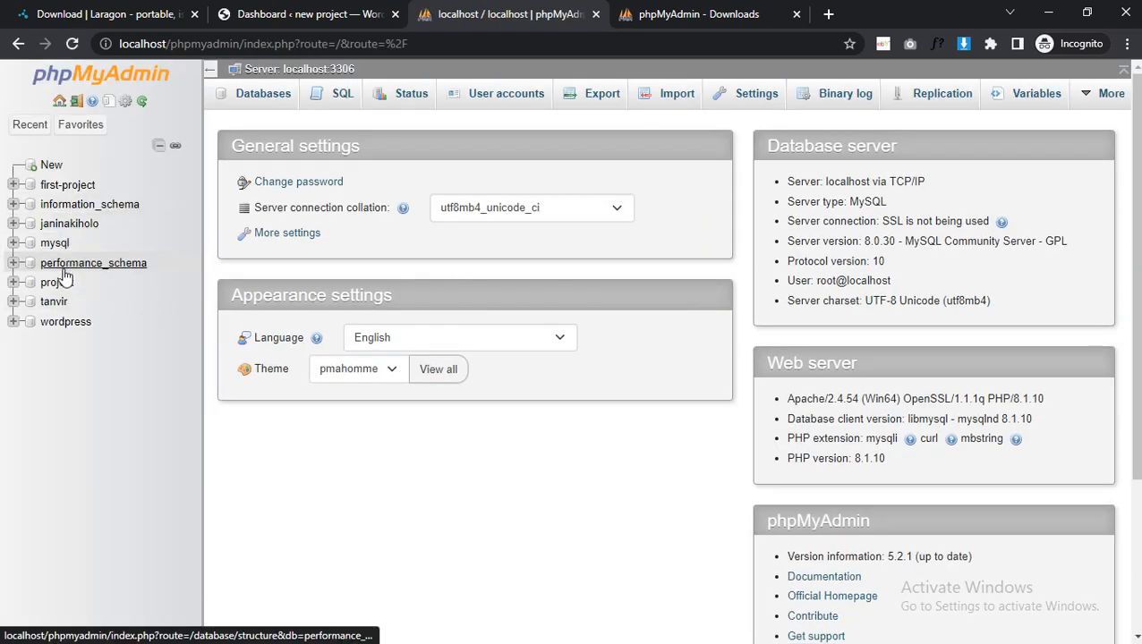
click(67, 301)
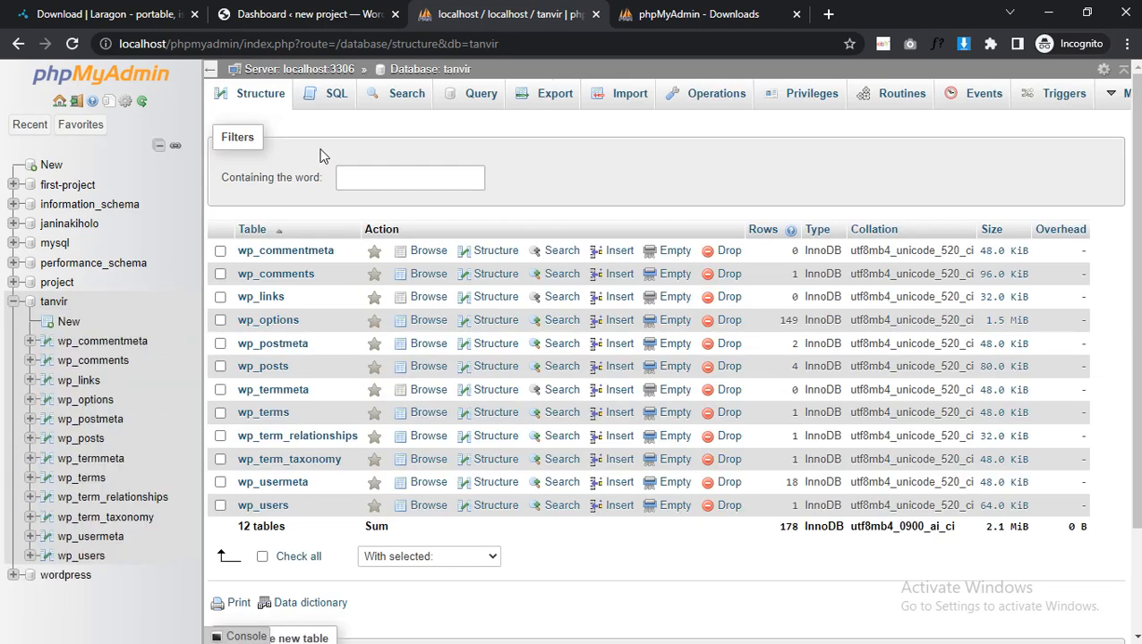
Dismiss the welcome panel on the new project site's WordPress Dashboard and return to the phpMyAdmin database tab.
click(304, 14)
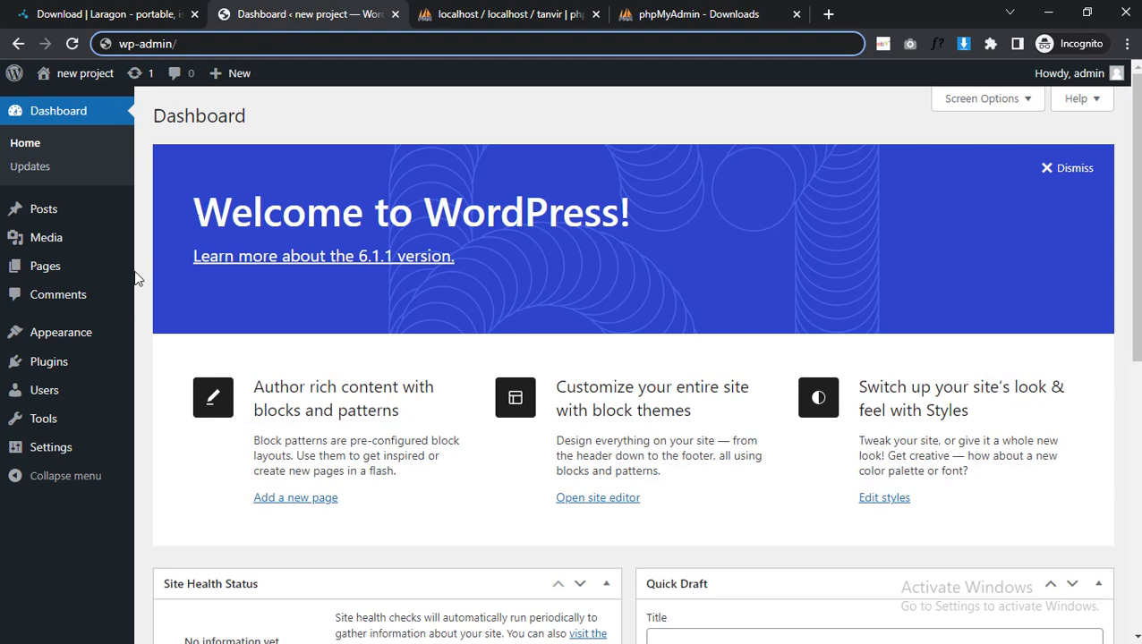
mouse_move(68, 454)
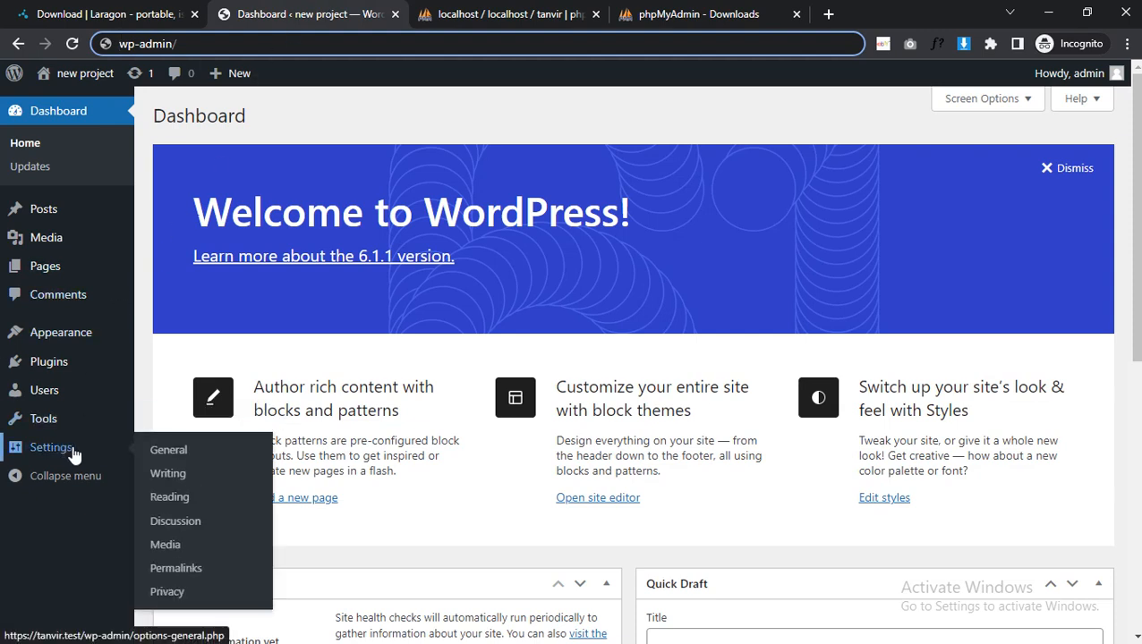
mouse_move(123, 432)
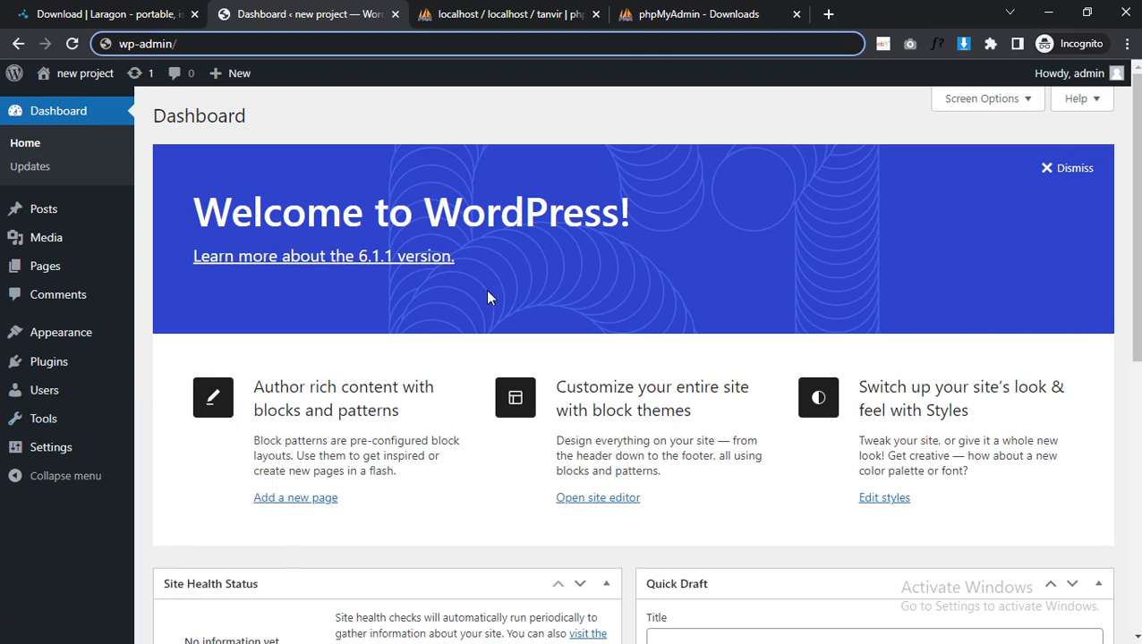
click(1065, 170)
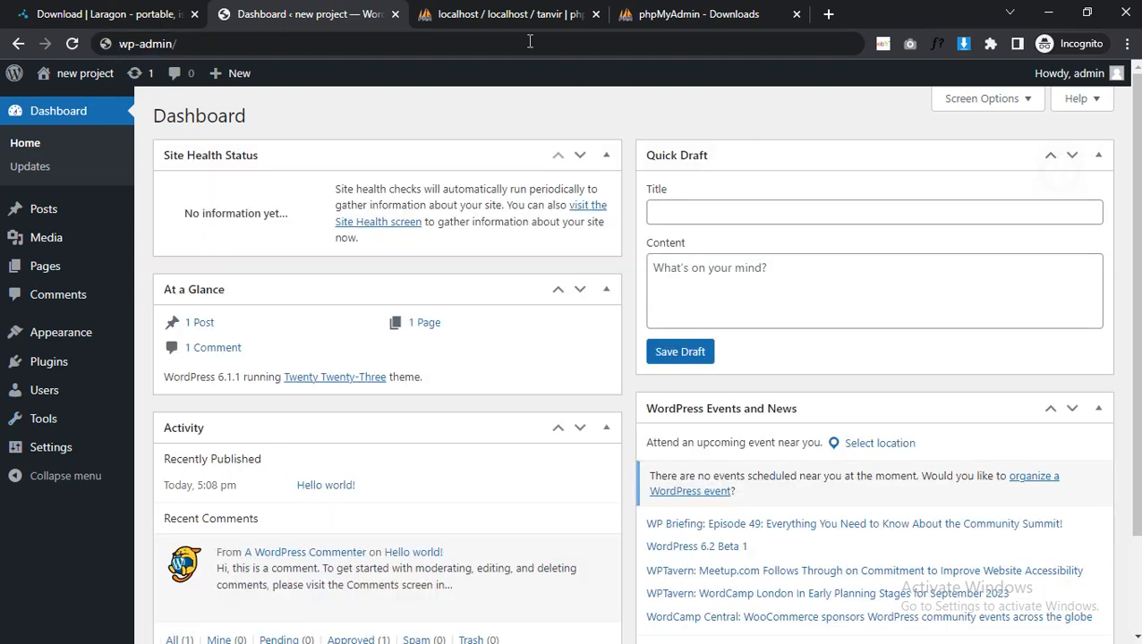
click(510, 14)
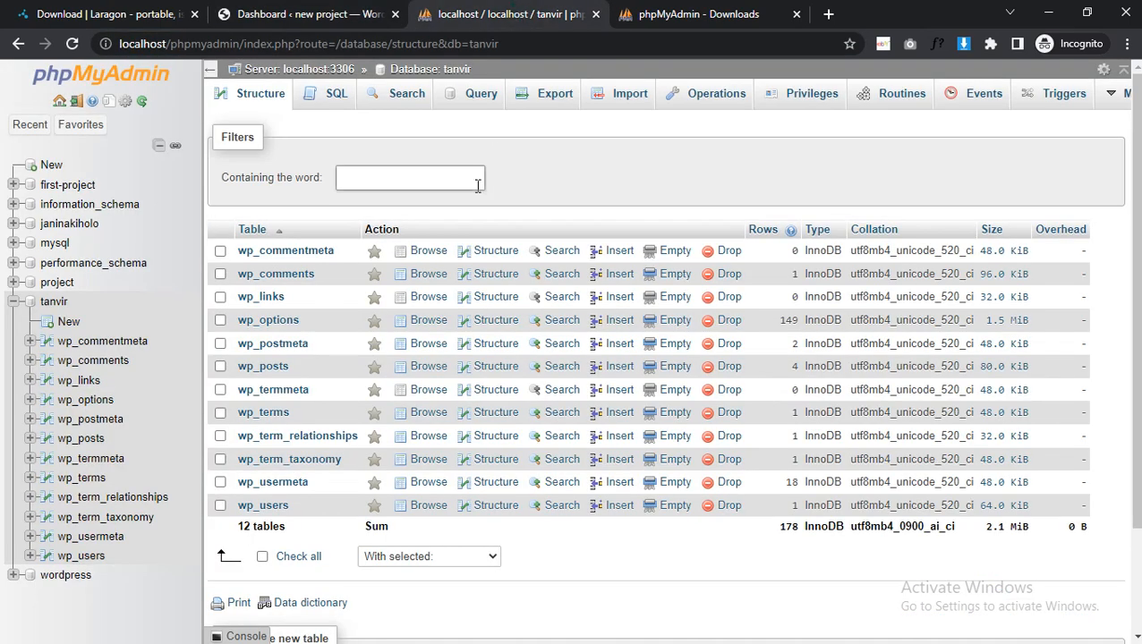